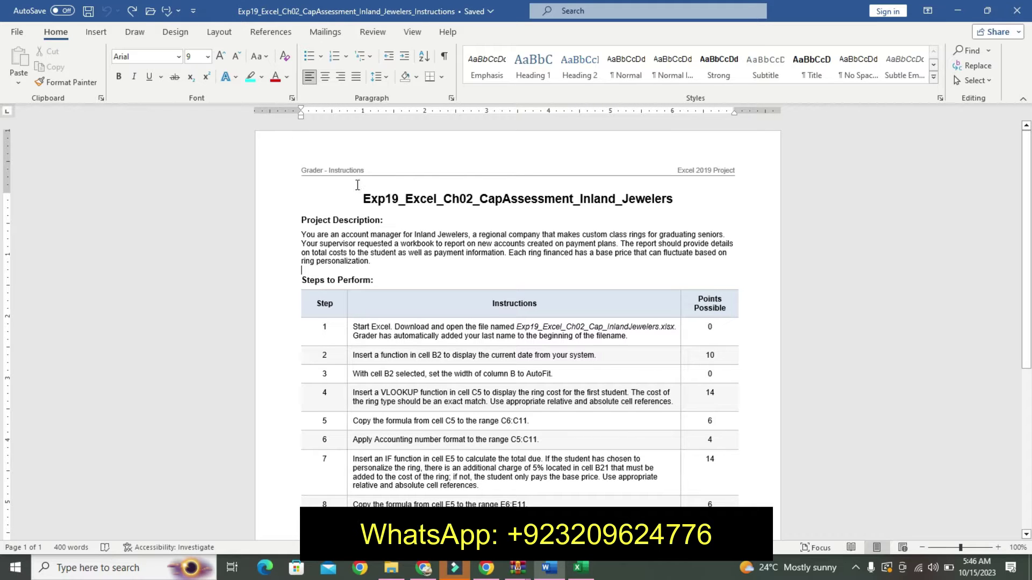
Highlight the document title in yellow.
left_click_drag(368, 194, 676, 201)
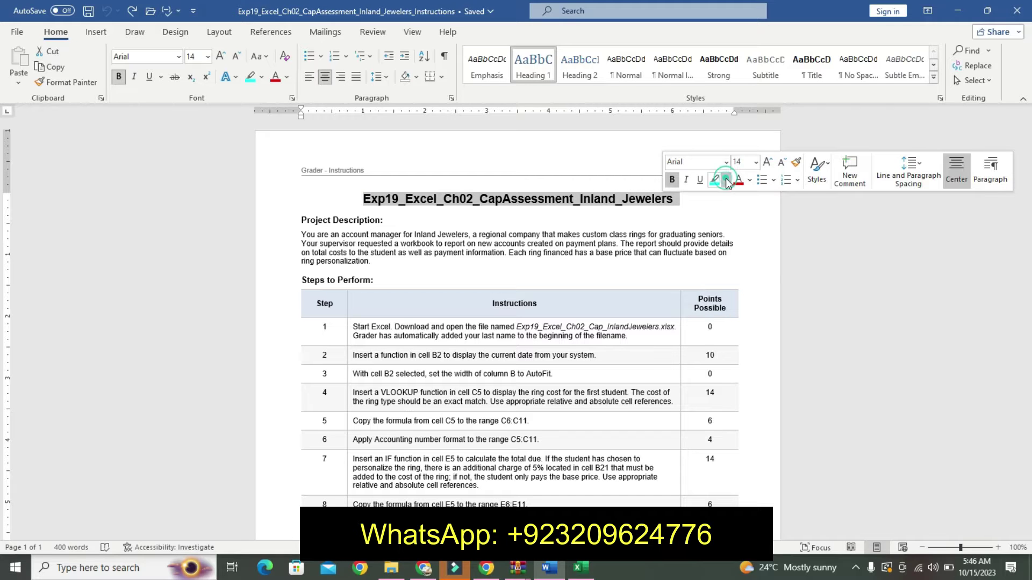
left_click(725, 180)
left_click(717, 201)
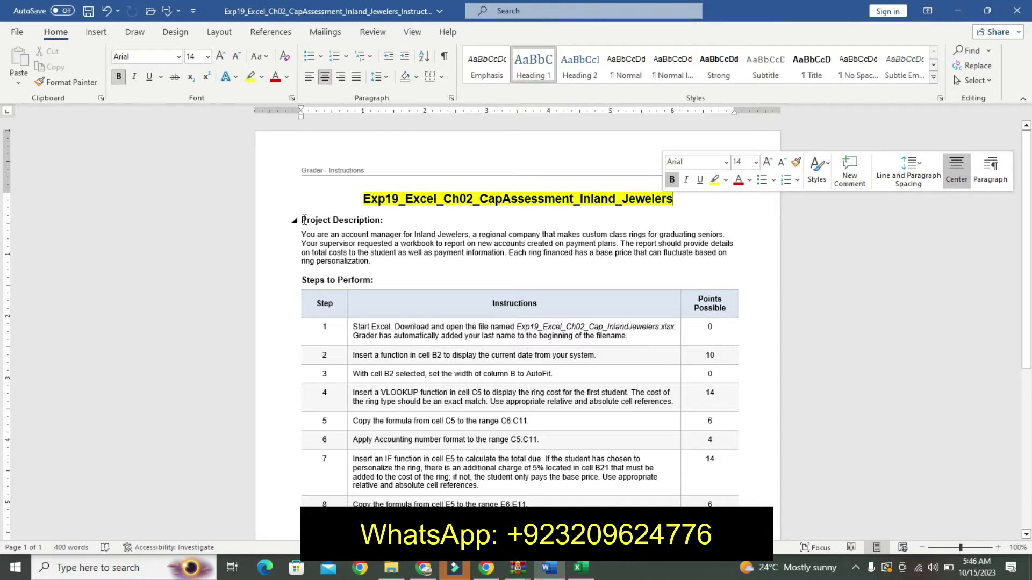
Make the Project Description text size 11 and bold, with a turquoise highlight.
left_click_drag(303, 220, 401, 261)
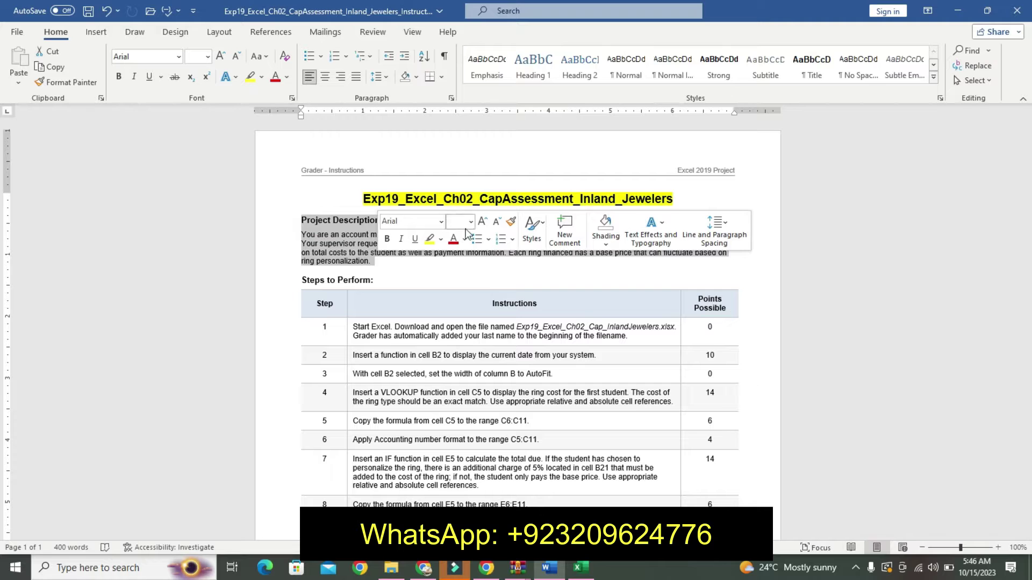
left_click(470, 221)
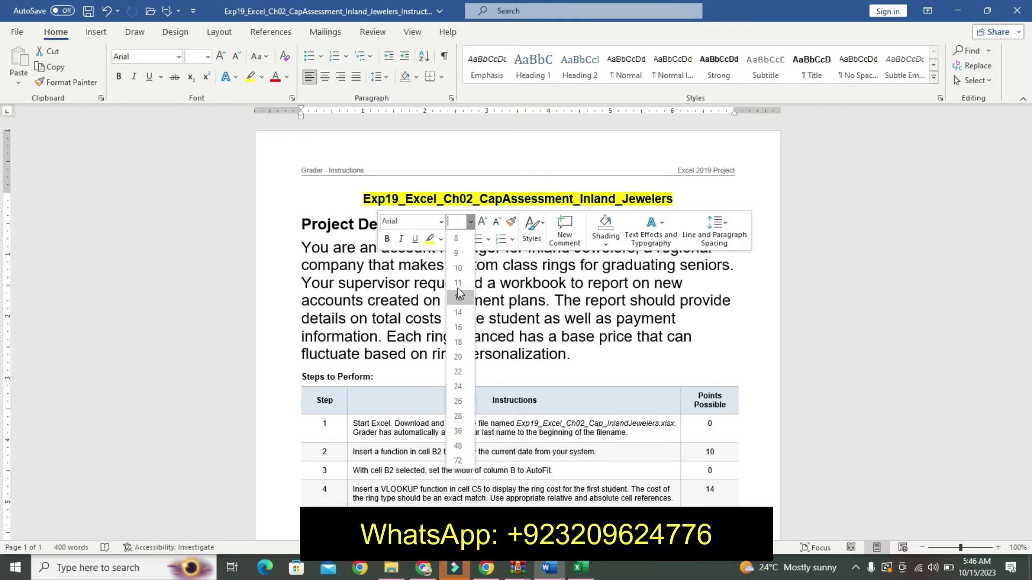
left_click(457, 285)
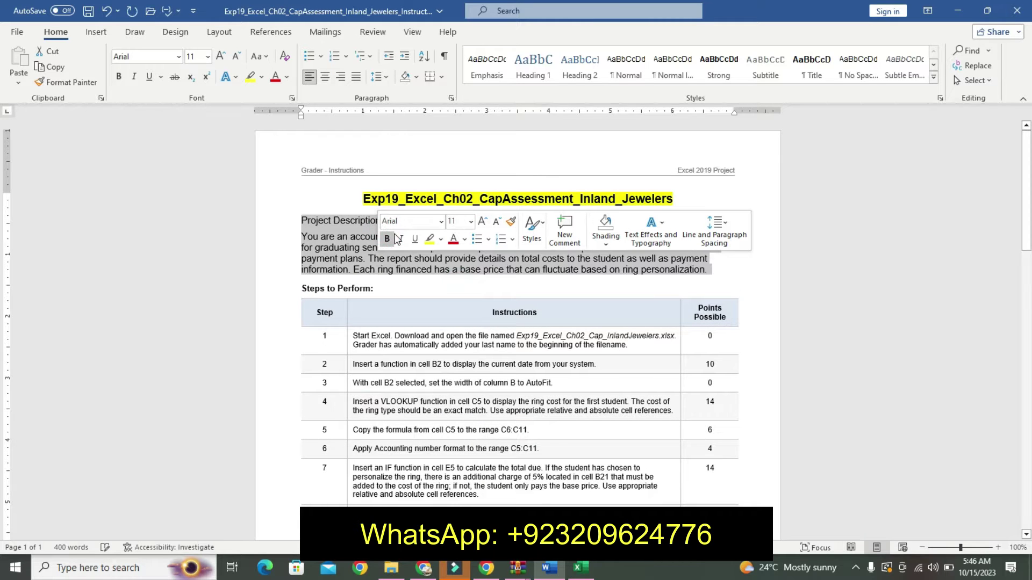
left_click(387, 238)
left_click(440, 242)
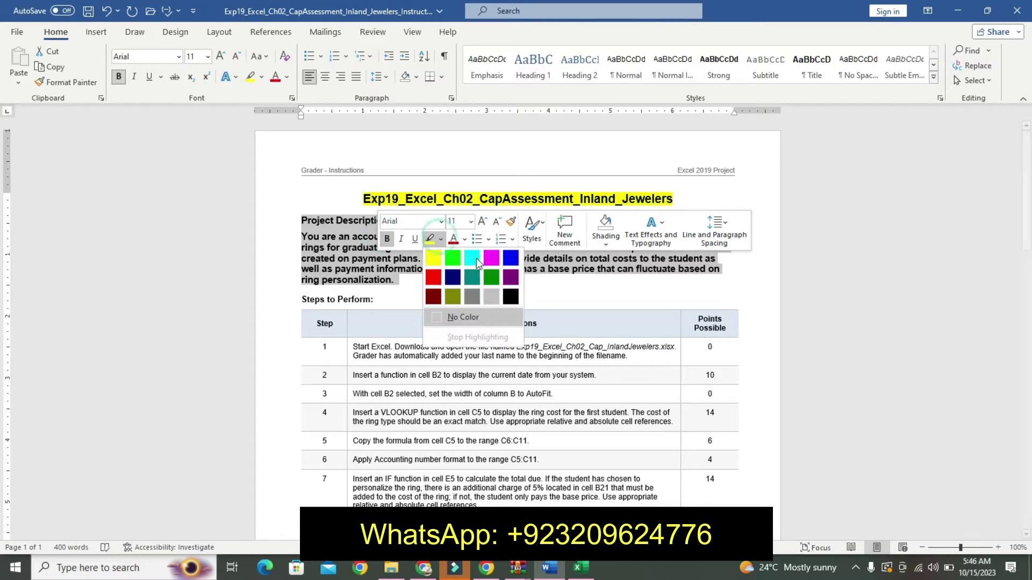
left_click(476, 257)
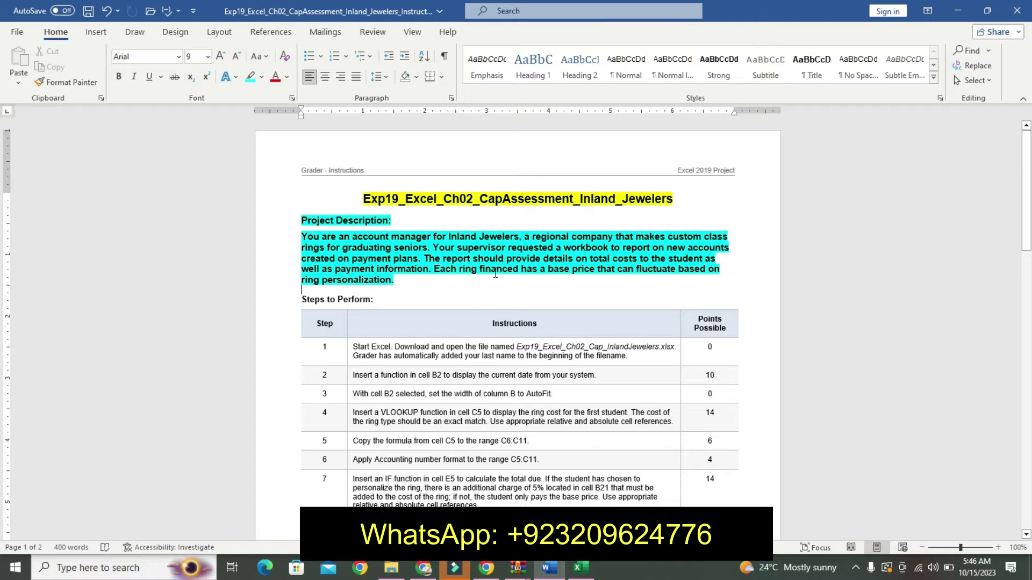
Check the Inland Jewelers workbook in Excel, then return to the Word instructions.
mouse_move(337, 299)
key("alt+Tab")
left_click(516, 350)
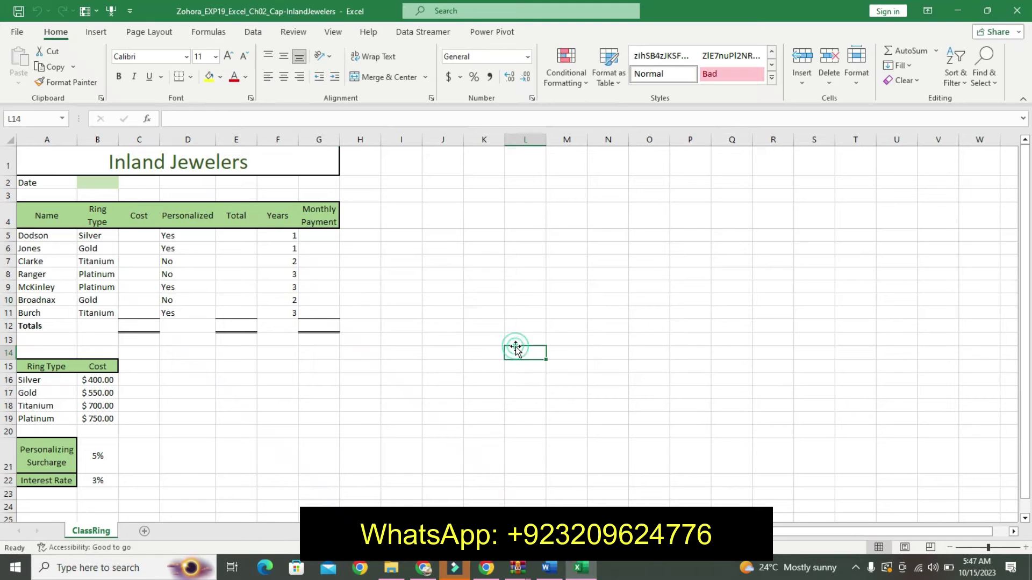
left_click(559, 572)
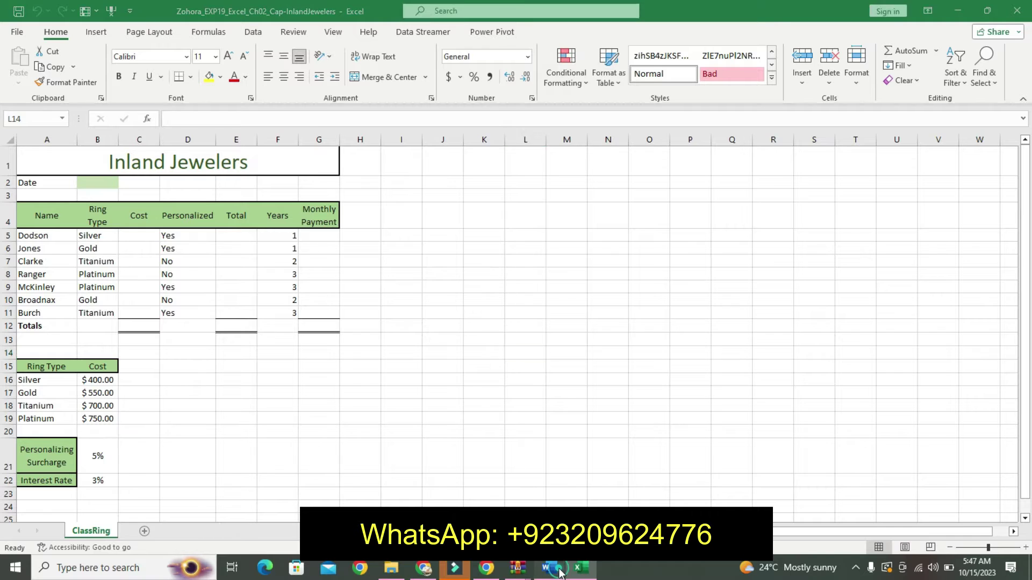
Undo the description's highlight and bold, then highlight step 1's instructions in turquoise.
left_click(482, 285)
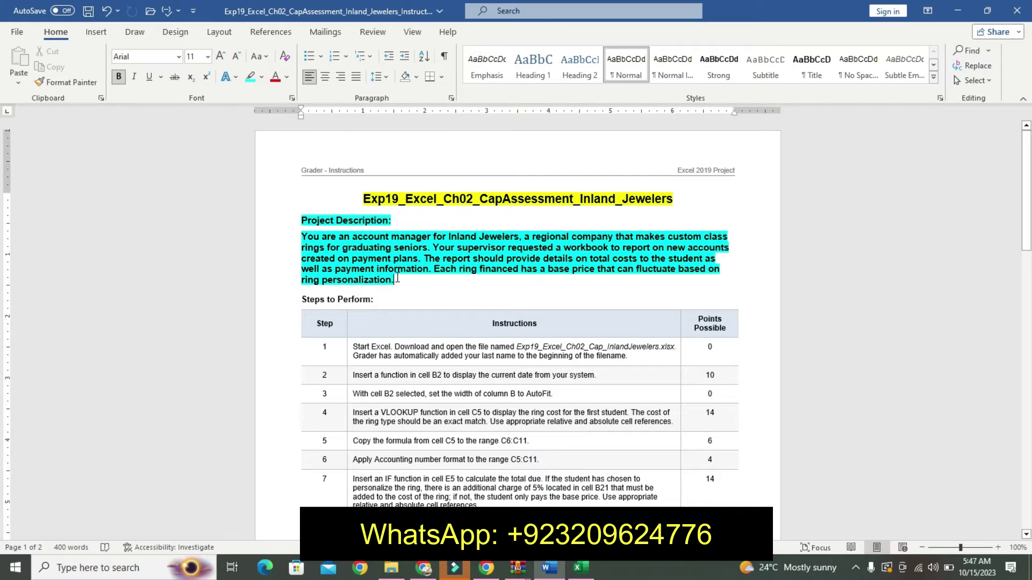
key("ctrl+z")
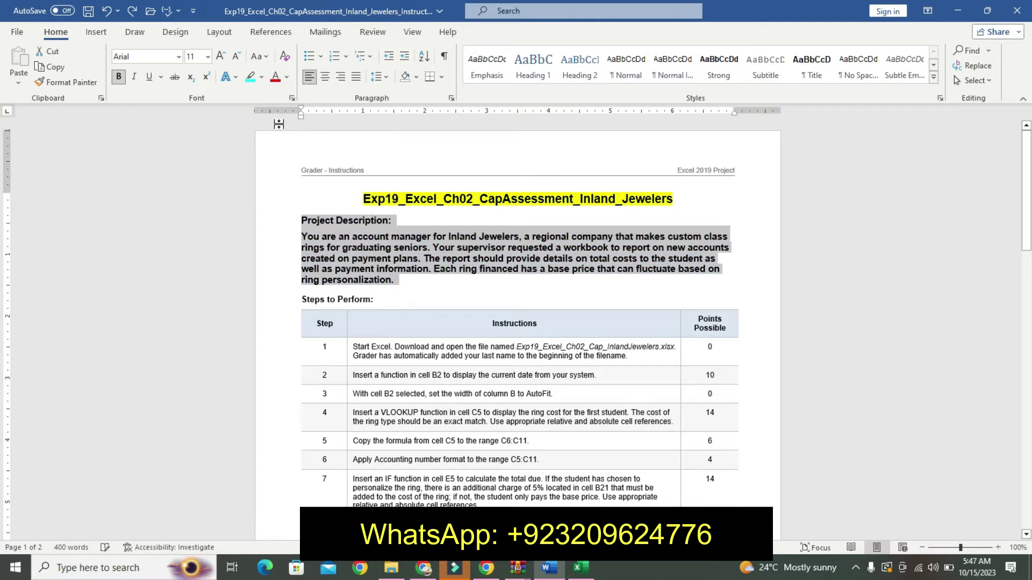
key("ctrl+z")
key("ctrl+z")
key("ctrl+z")
key("ctrl+z")
key("ctrl+z")
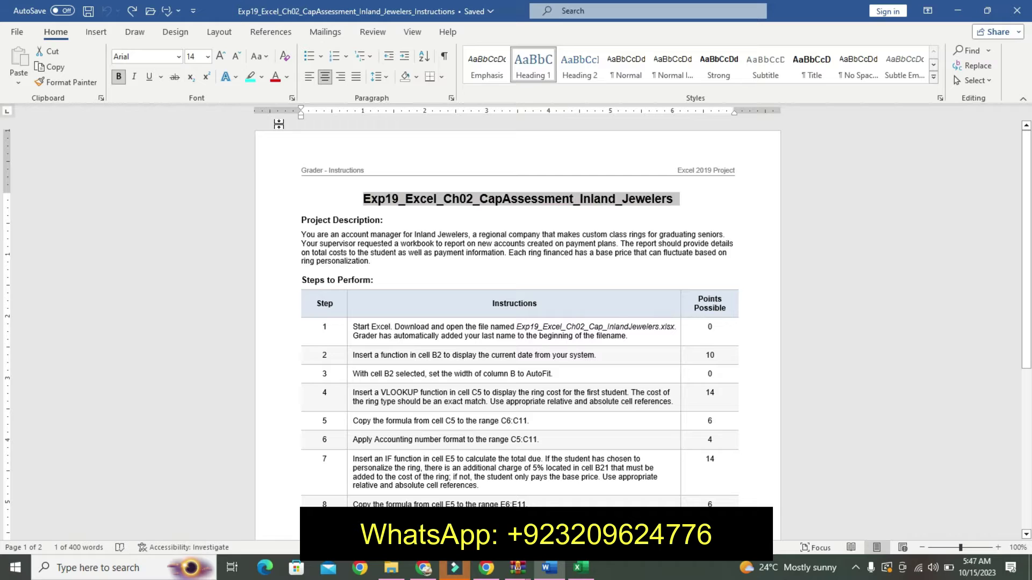
left_click(348, 335)
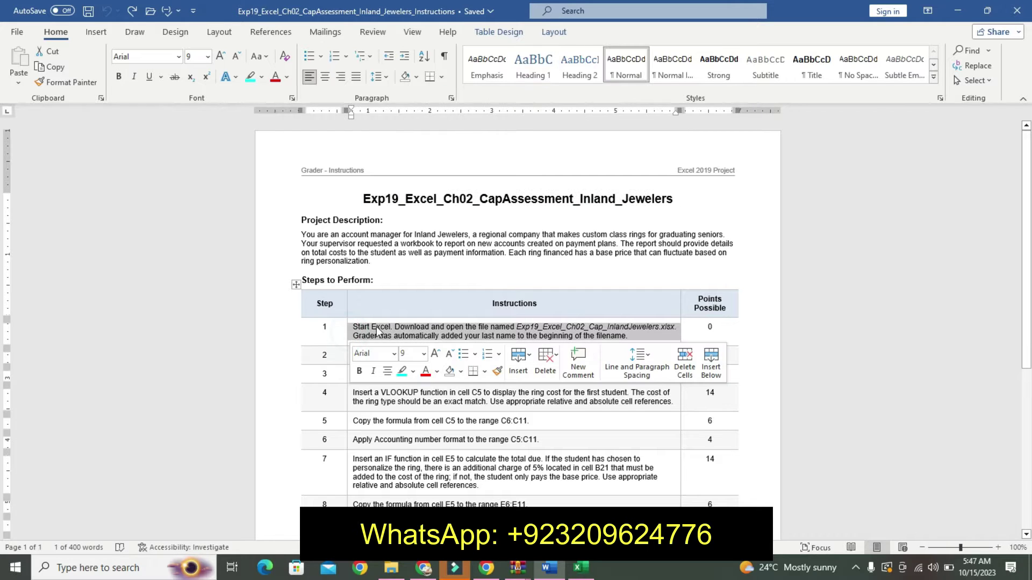
left_click(406, 370)
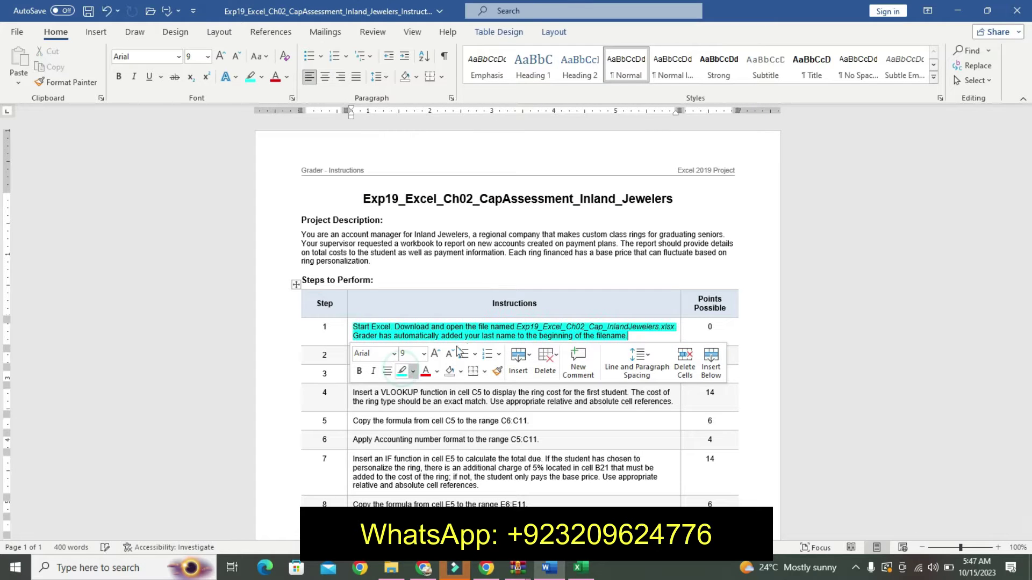
Select the full Exp19_Excel_Ch02_Cap_InlandJewelers.xlsx file name in step 1.
left_click_drag(517, 327, 697, 326)
left_click(668, 327)
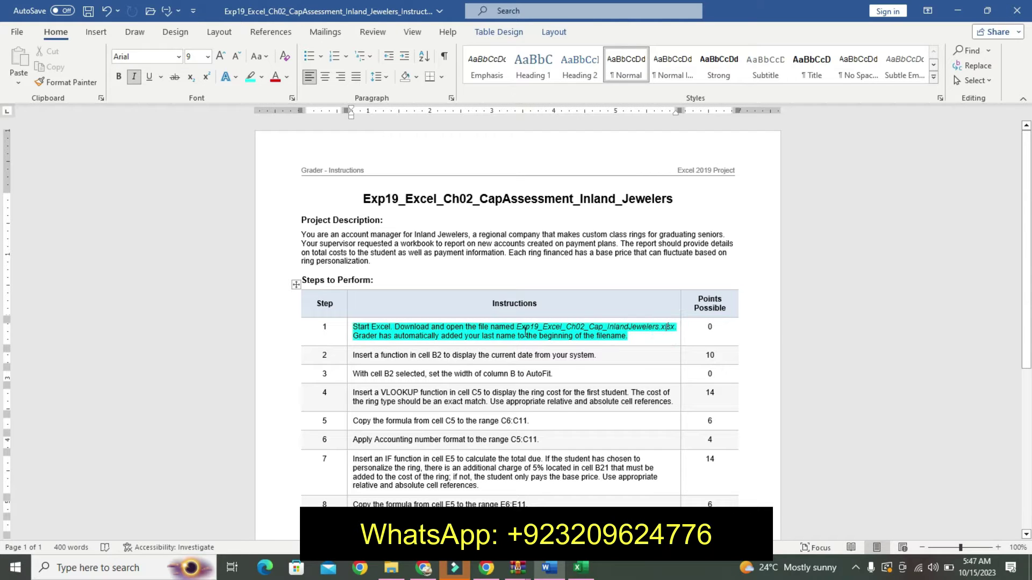
left_click_drag(519, 326, 649, 331)
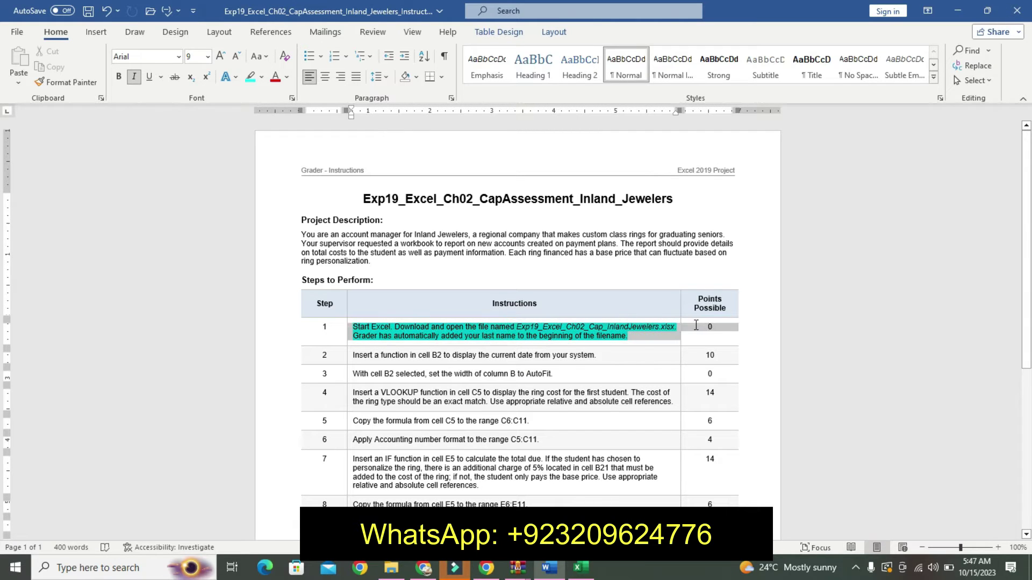
left_click(655, 338)
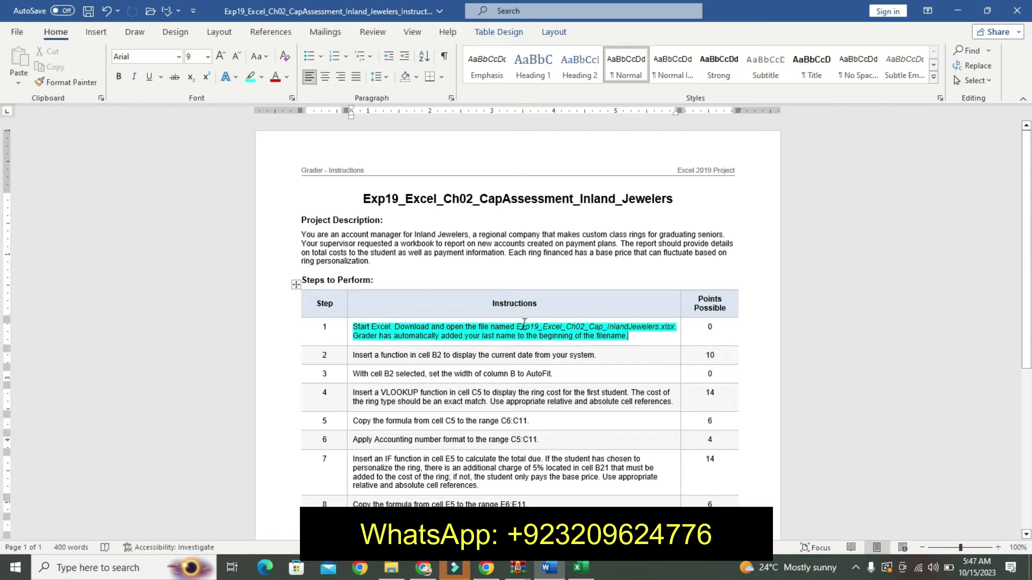
left_click_drag(519, 326, 663, 333)
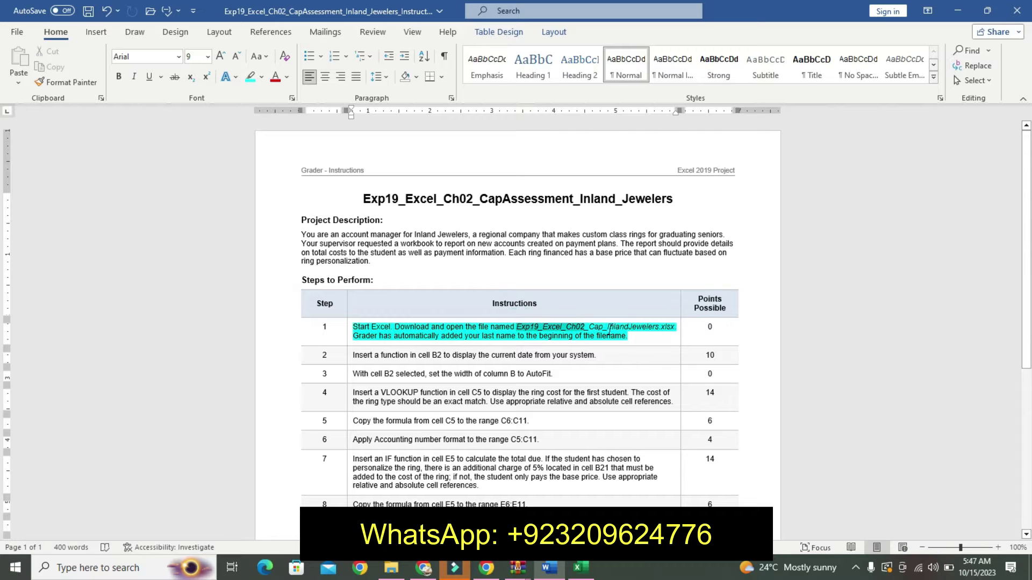
left_click(663, 333)
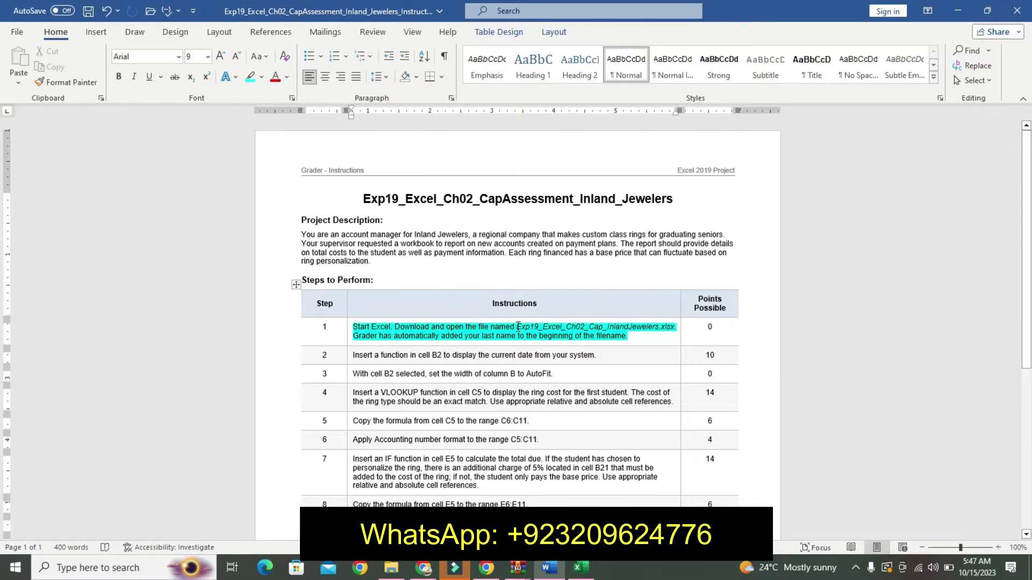
left_click_drag(517, 327, 684, 329)
left_click(626, 339)
left_click_drag(518, 326, 677, 326)
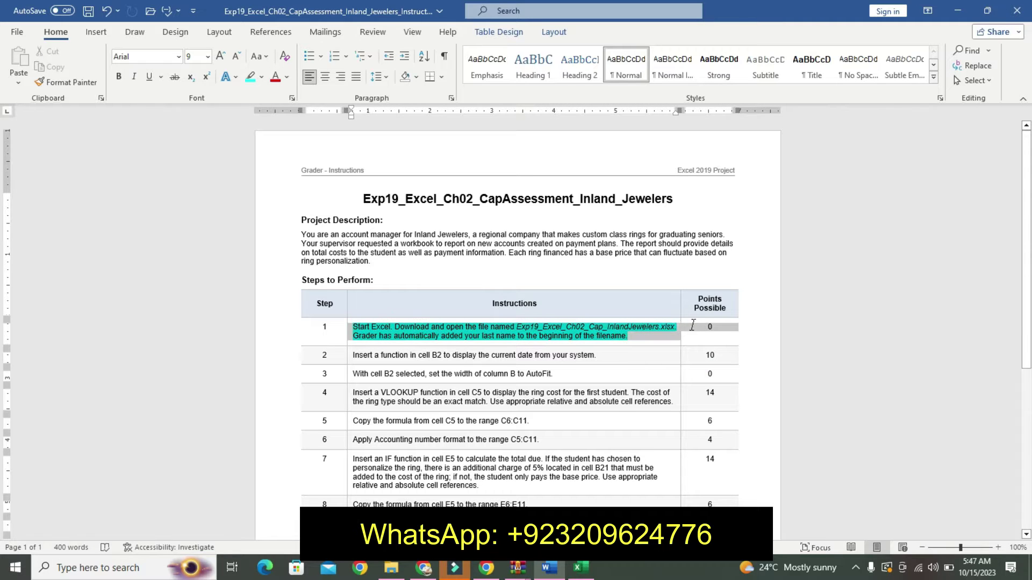
left_click(627, 324)
left_click_drag(525, 328, 676, 329)
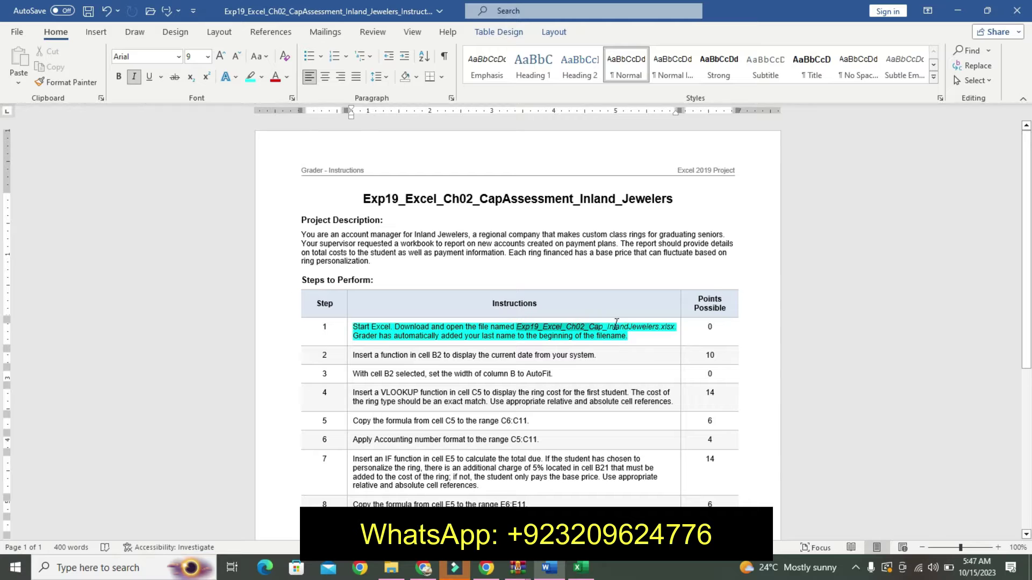
Make the file name size 16 and bold, with a yellow highlight.
left_click(727, 346)
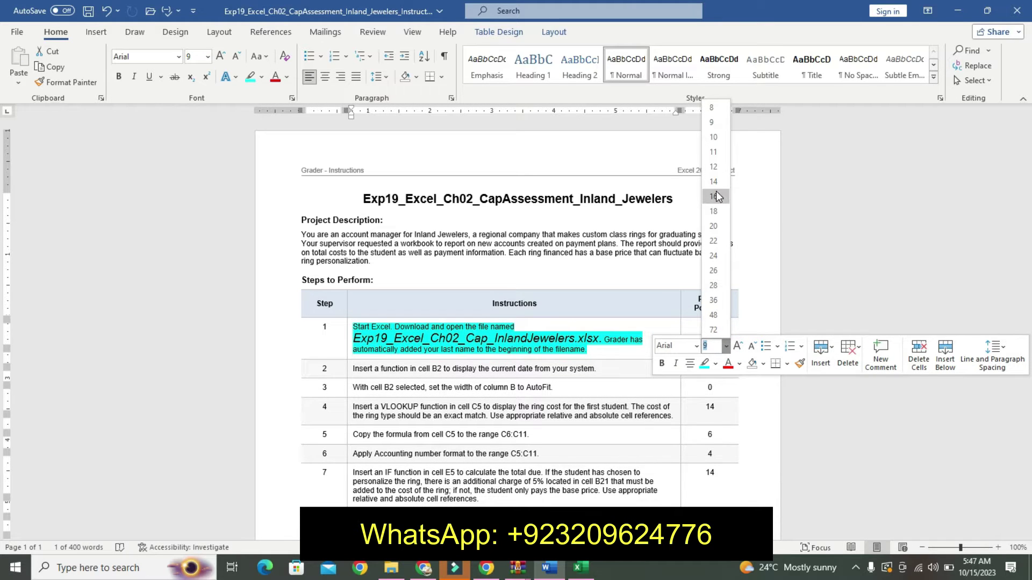
left_click(713, 196)
left_click(662, 364)
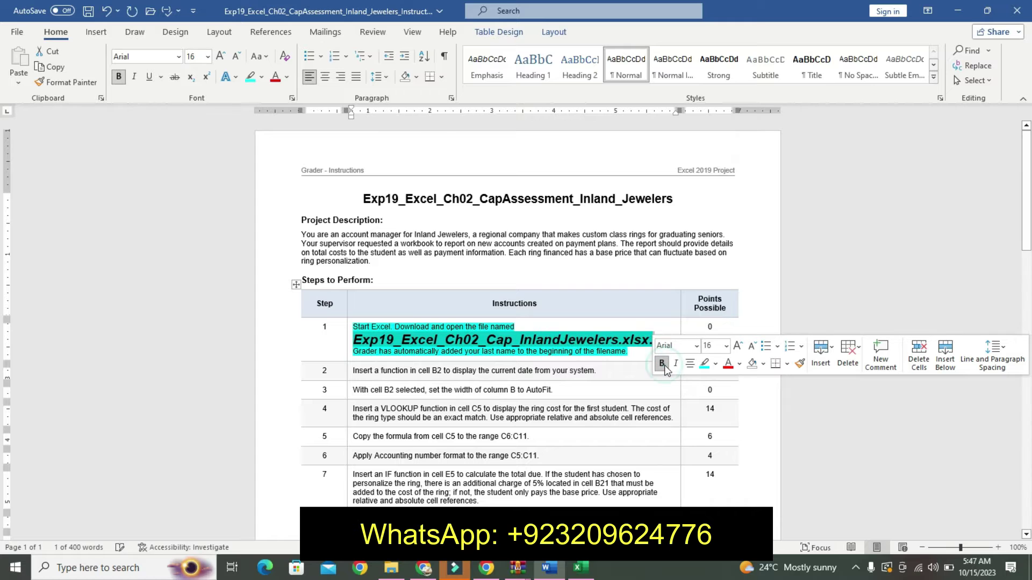
left_click(716, 364)
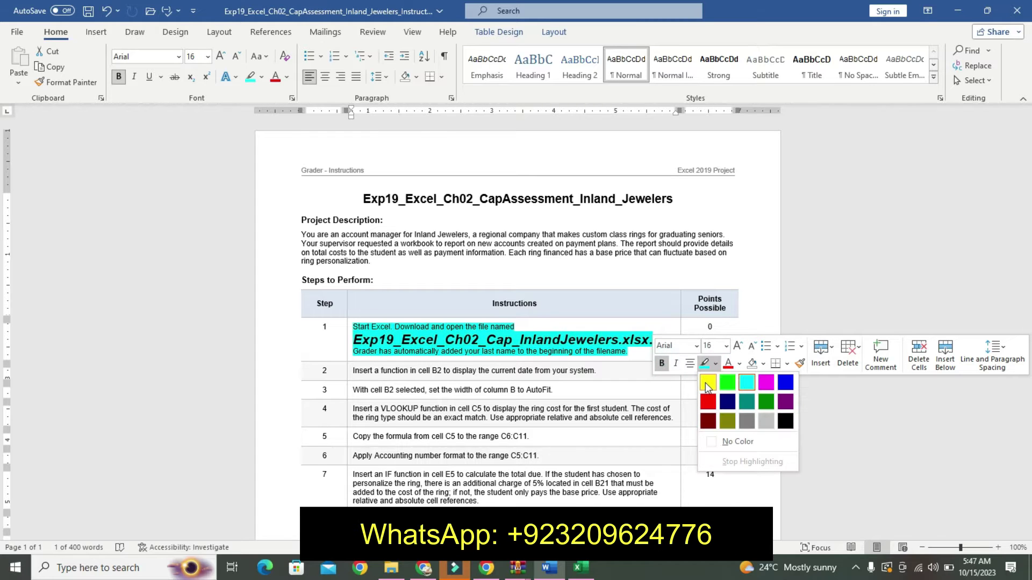
left_click(707, 383)
left_click(536, 303)
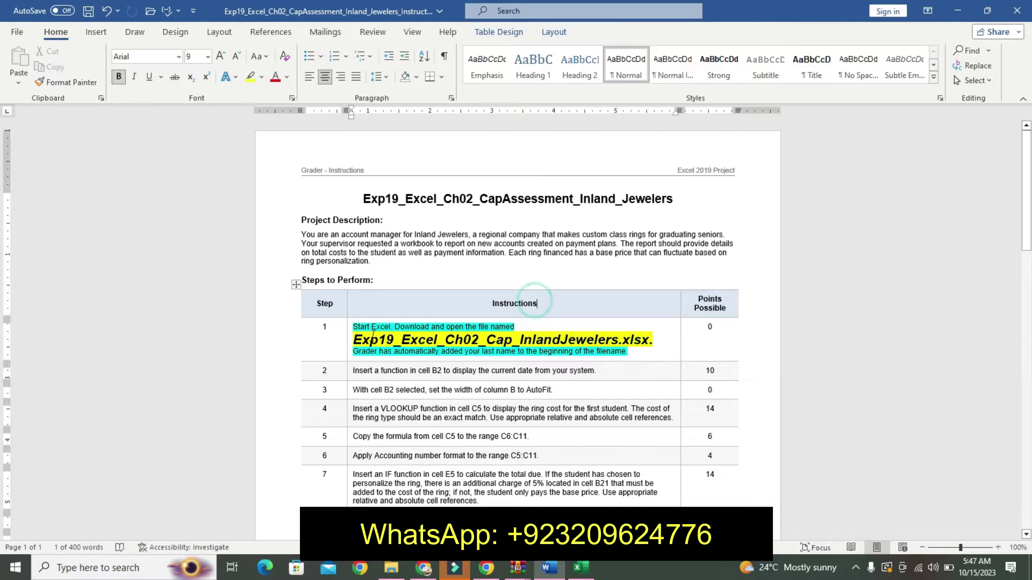
Select step 1's instruction text down to the bold file name line.
left_click_drag(353, 329, 545, 352)
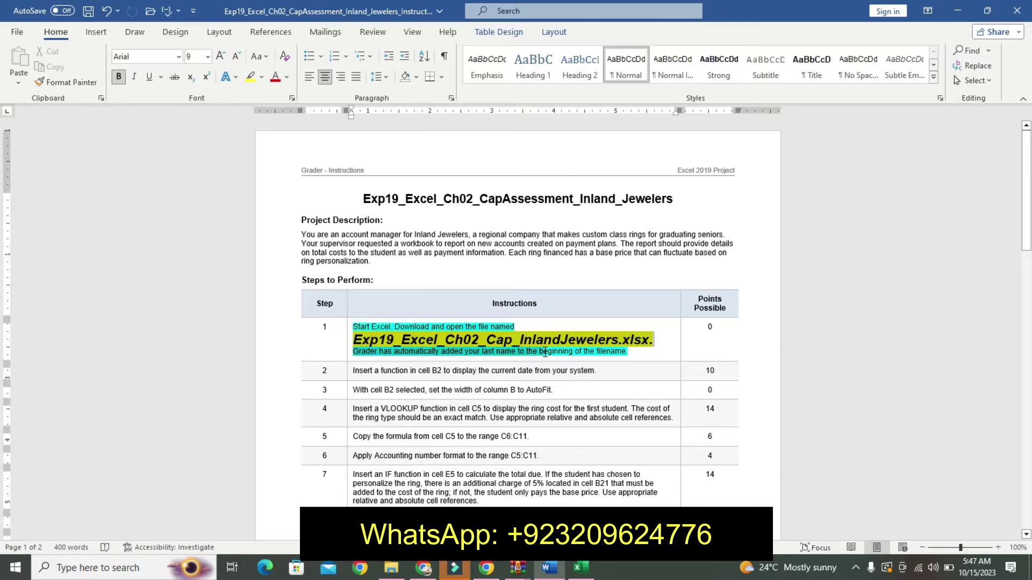
left_click_drag(545, 352, 431, 341)
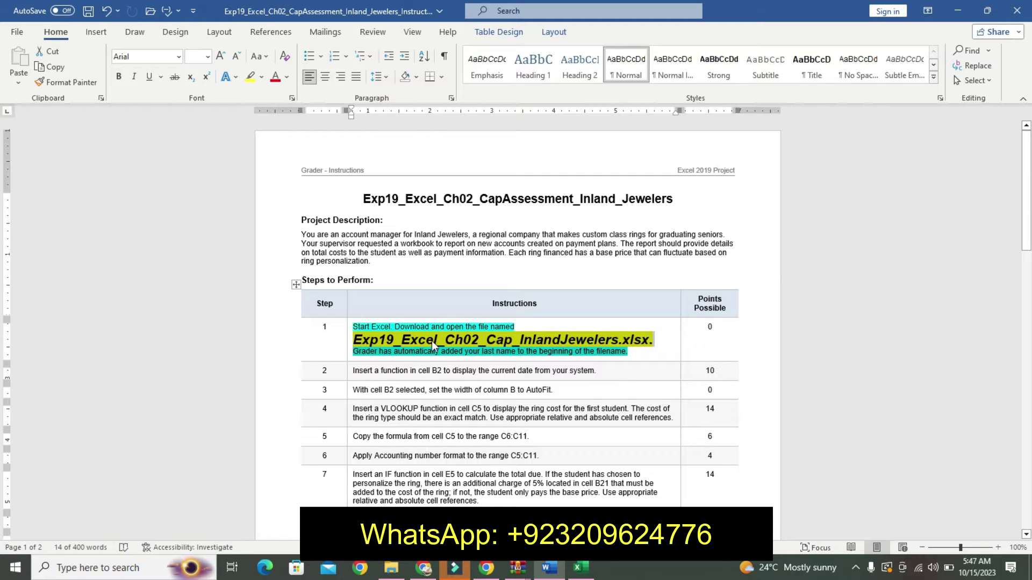
left_click(432, 341)
left_click_drag(595, 352, 636, 343)
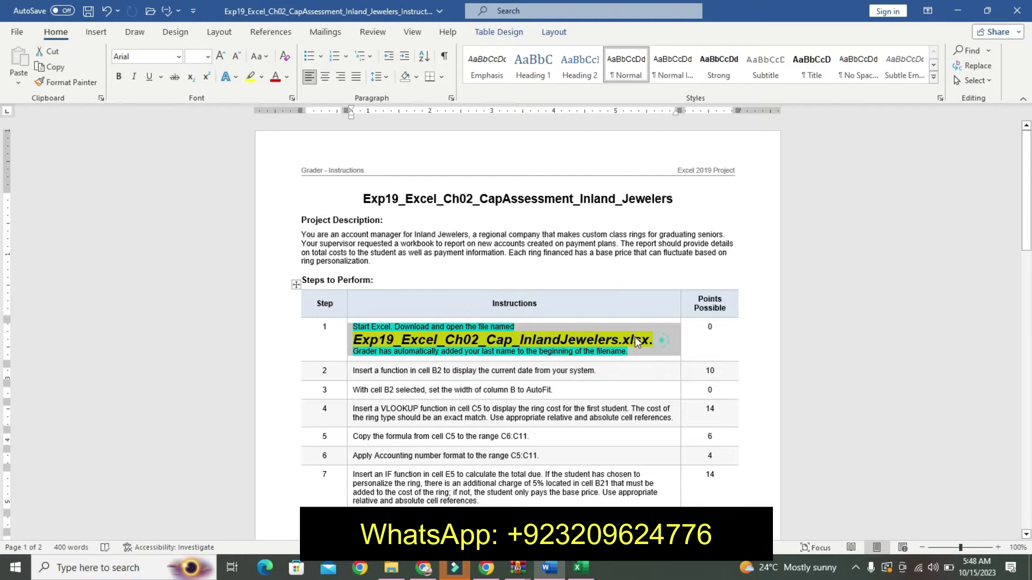
left_click(507, 327)
mouse_move(353, 337)
left_mouse_down()
mouse_move(672, 344)
mouse_move(659, 342)
left_mouse_up()
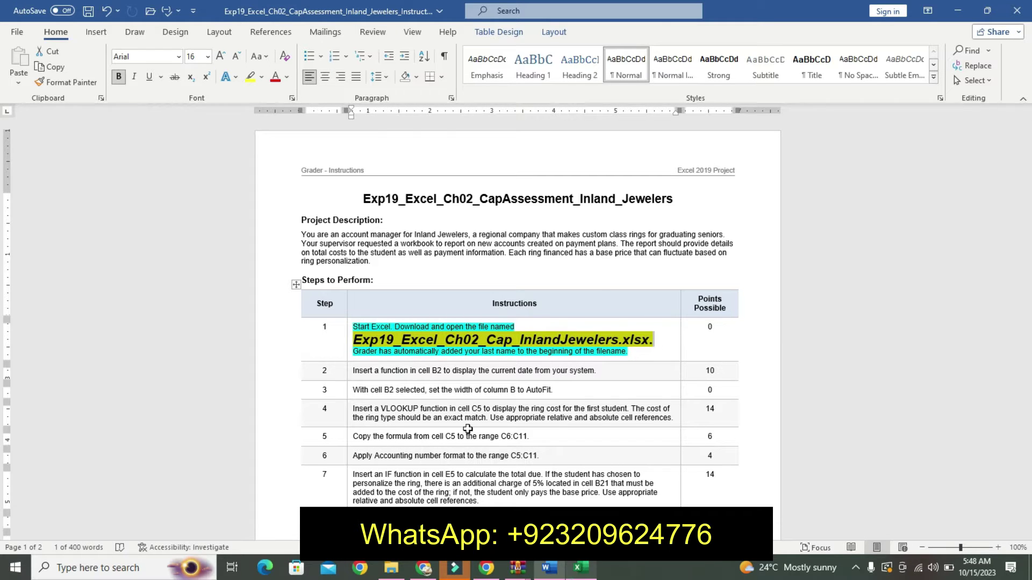
Check cell E6 in the Excel workbook, then return to the Word instructions.
key("alt+Tab")
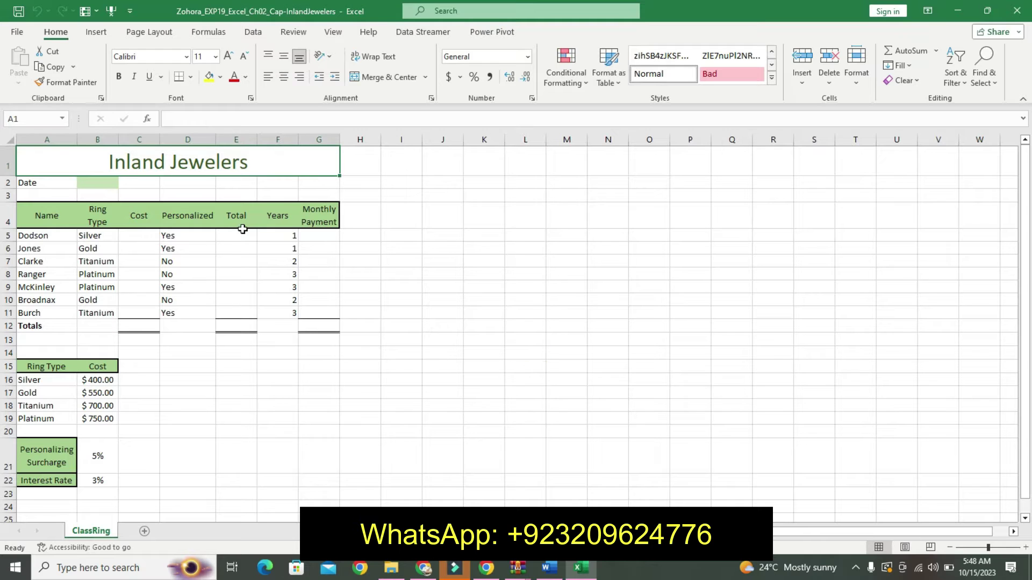
left_click(238, 251)
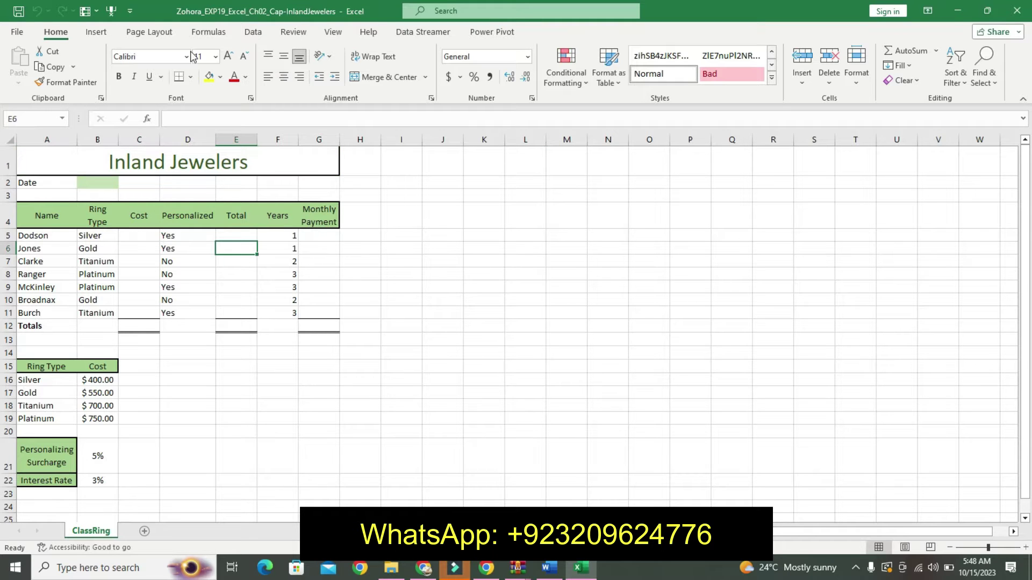
left_click(399, 414)
key("alt+Tab")
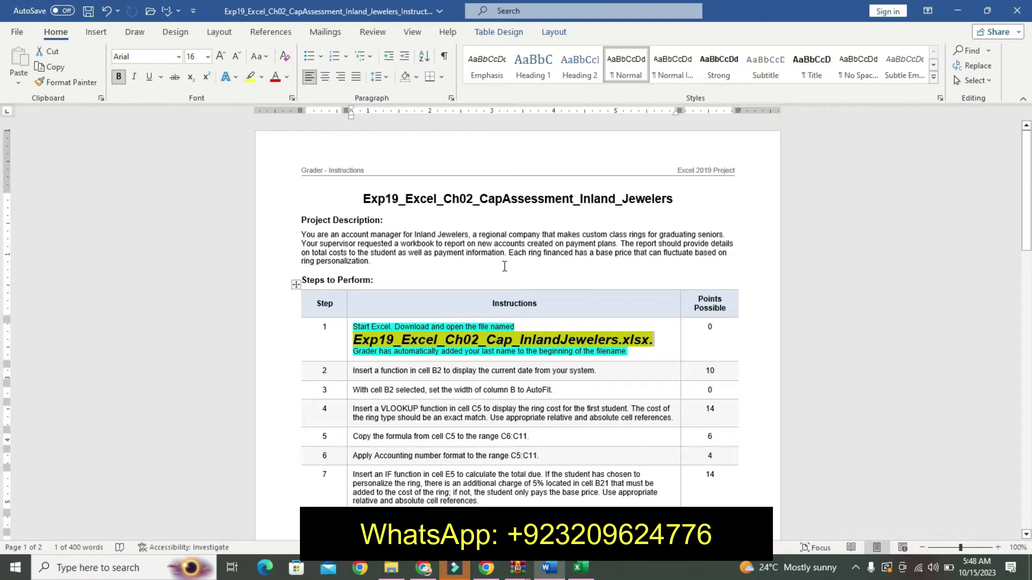
Revert step 1's emphasis and make step 2 12 pt and bold, with a cyan highlight.
key("ctrl+z")
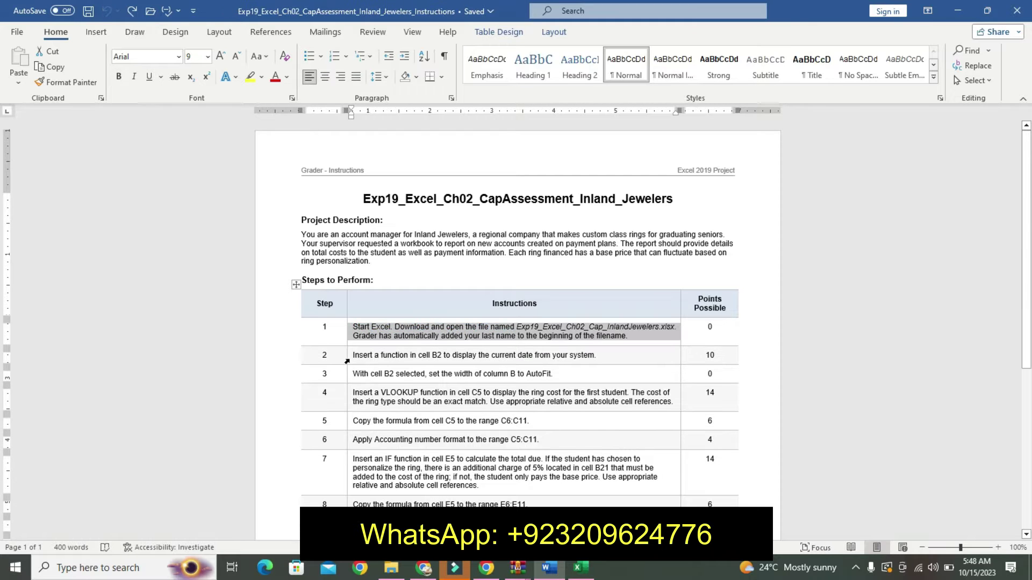
triple_click(412, 354)
right_click(412, 355)
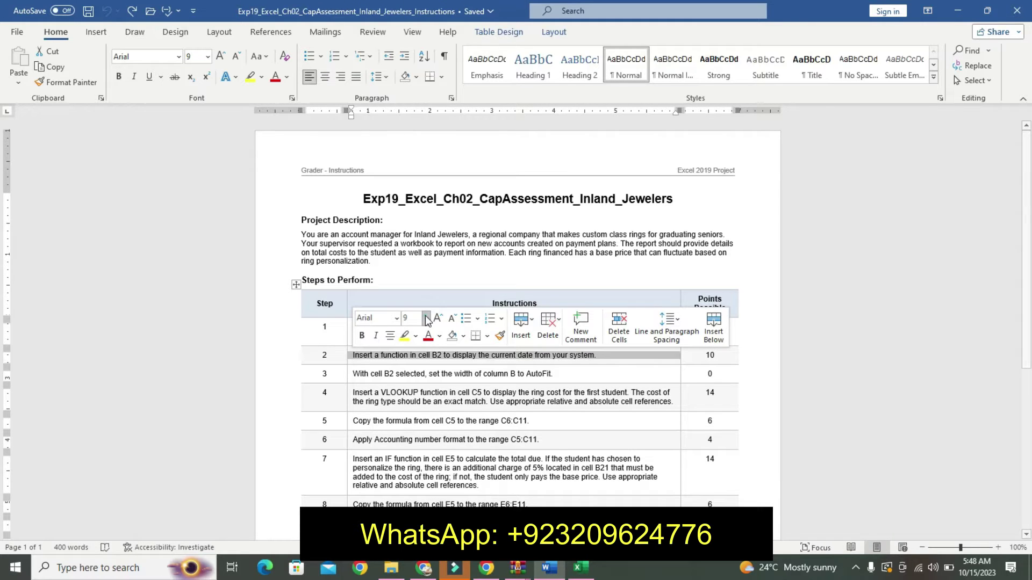
left_click(426, 318)
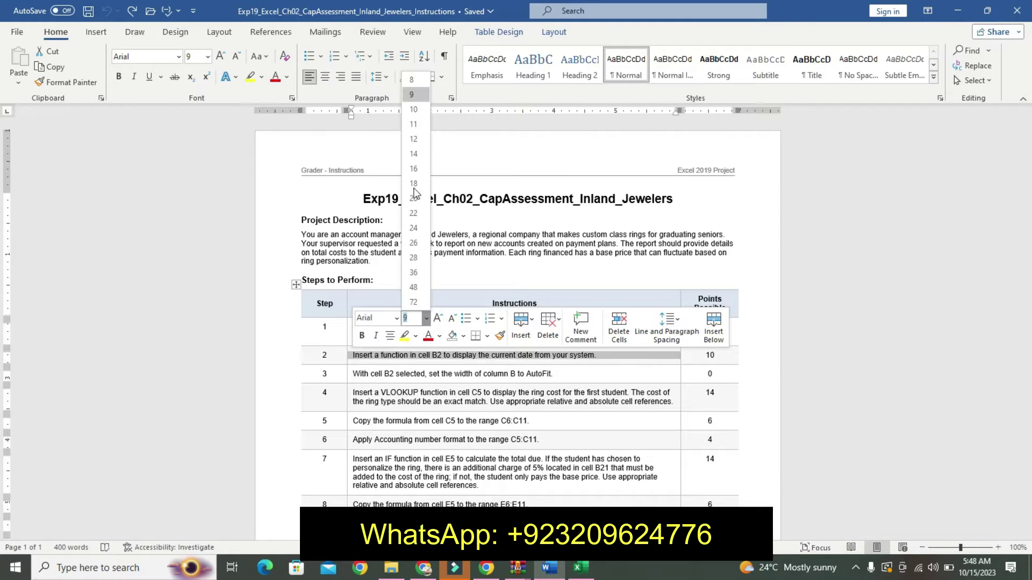
left_click(414, 139)
key("Return")
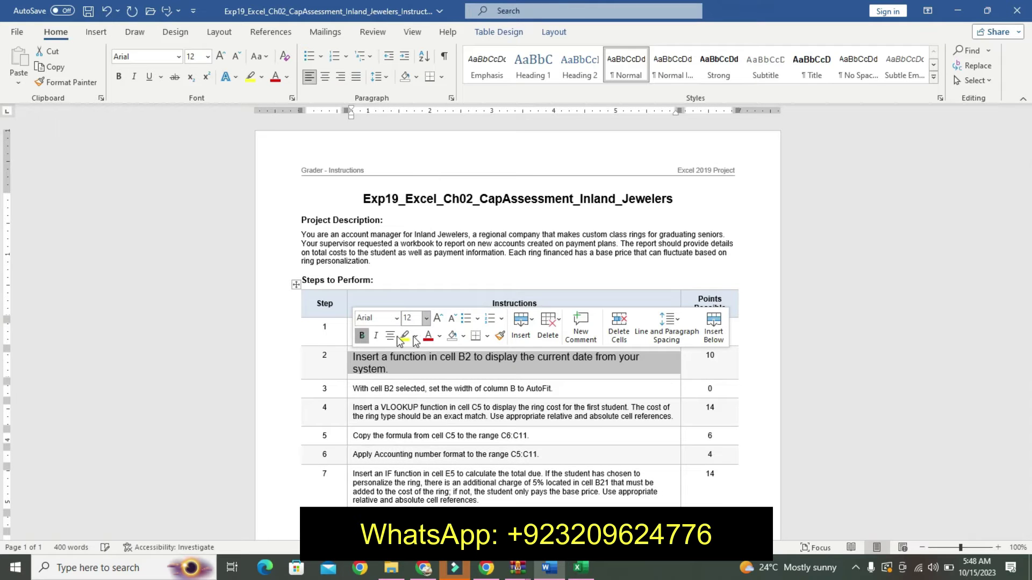
left_click(415, 336)
left_click(441, 351)
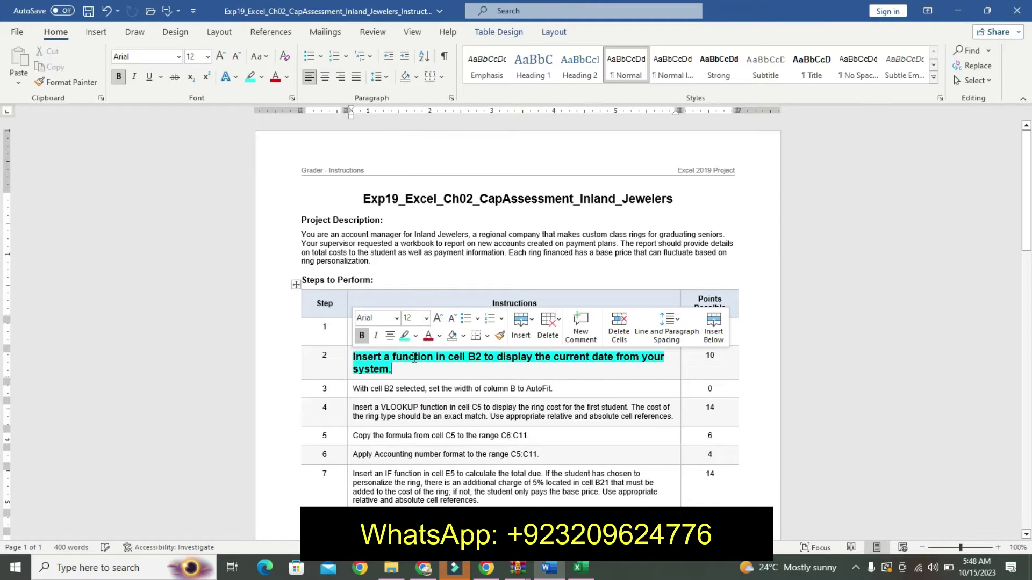
left_click(415, 358)
triple_click(406, 375)
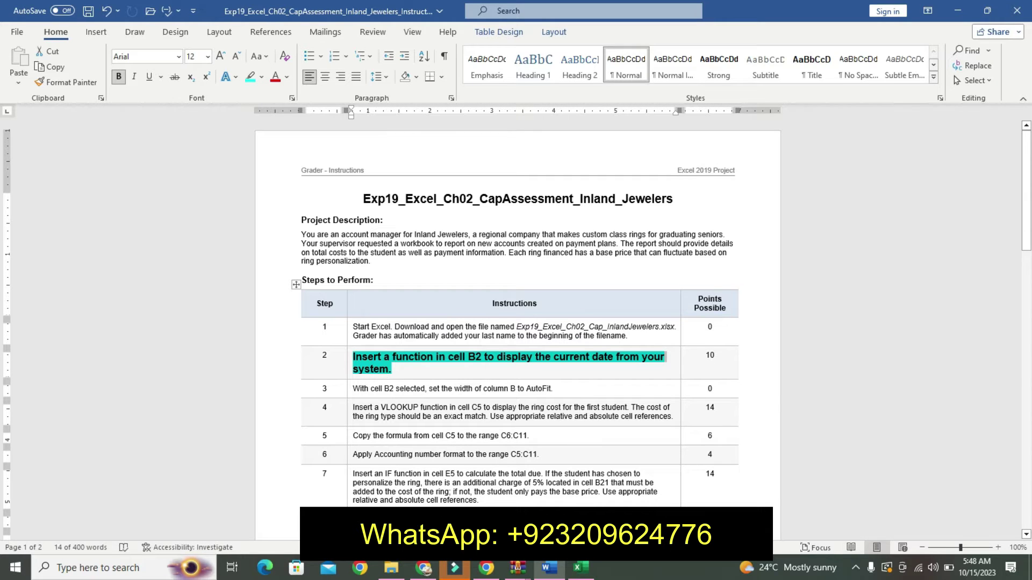
left_click(581, 567)
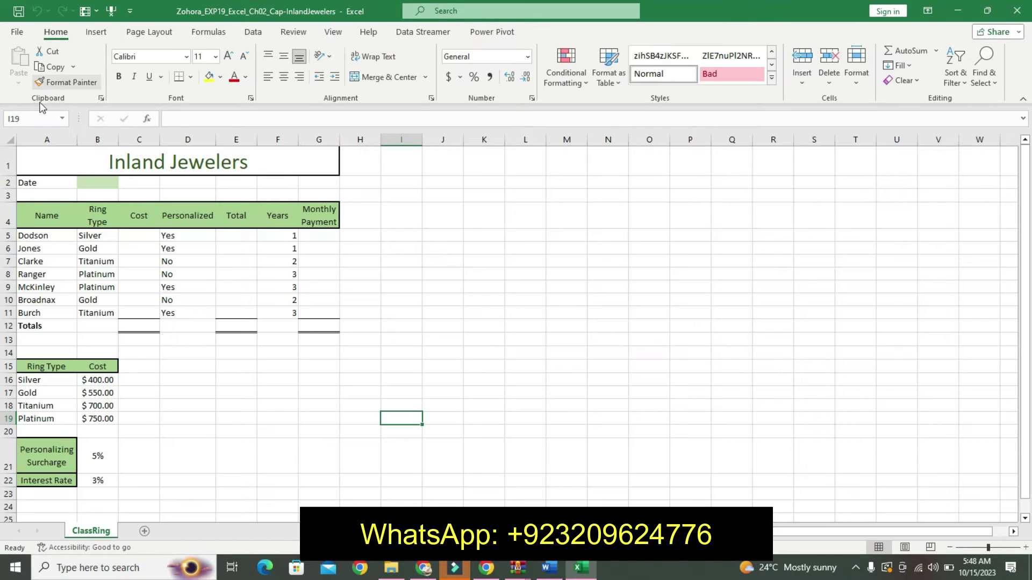
Enter =TODAY() in cell B2 so it displays 10/15/2023.
left_click(129, 236)
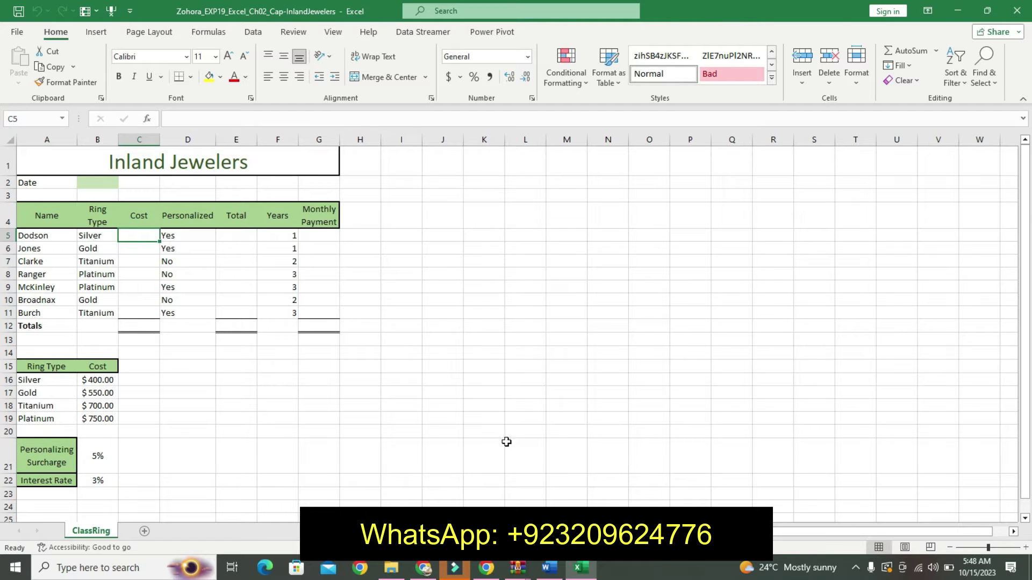
left_click(549, 568)
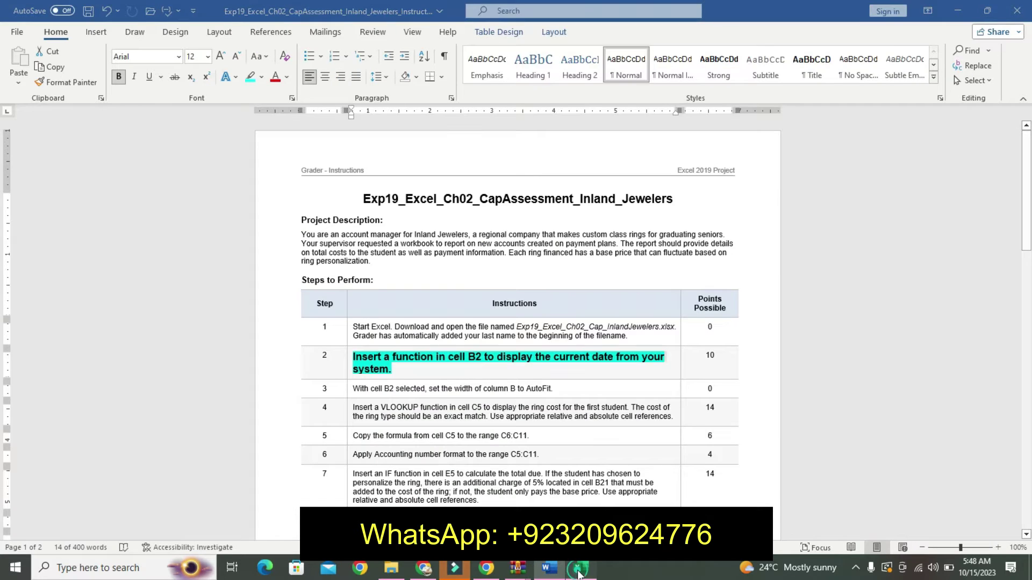
left_click(578, 571)
left_click(100, 182)
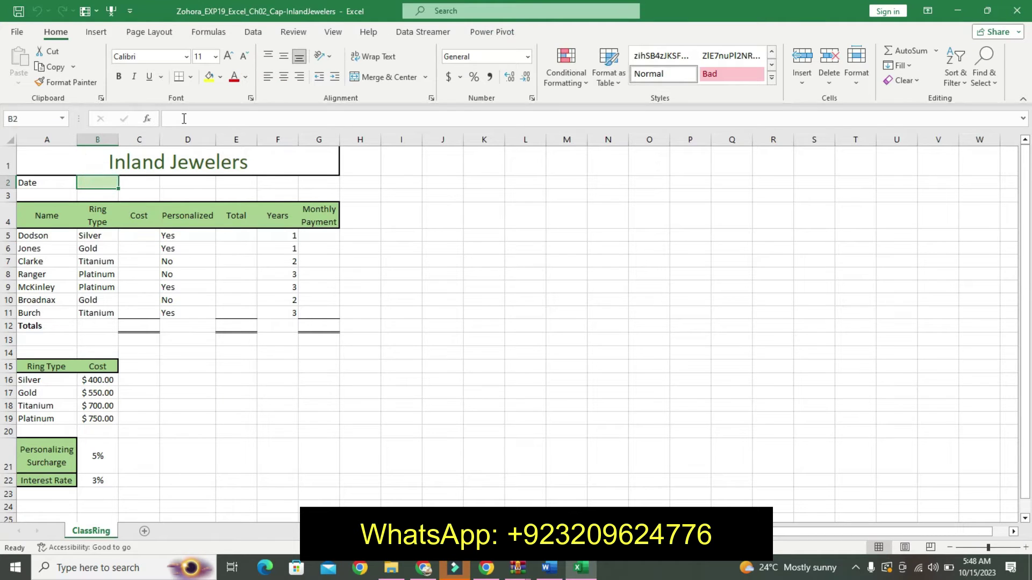
type("=T")
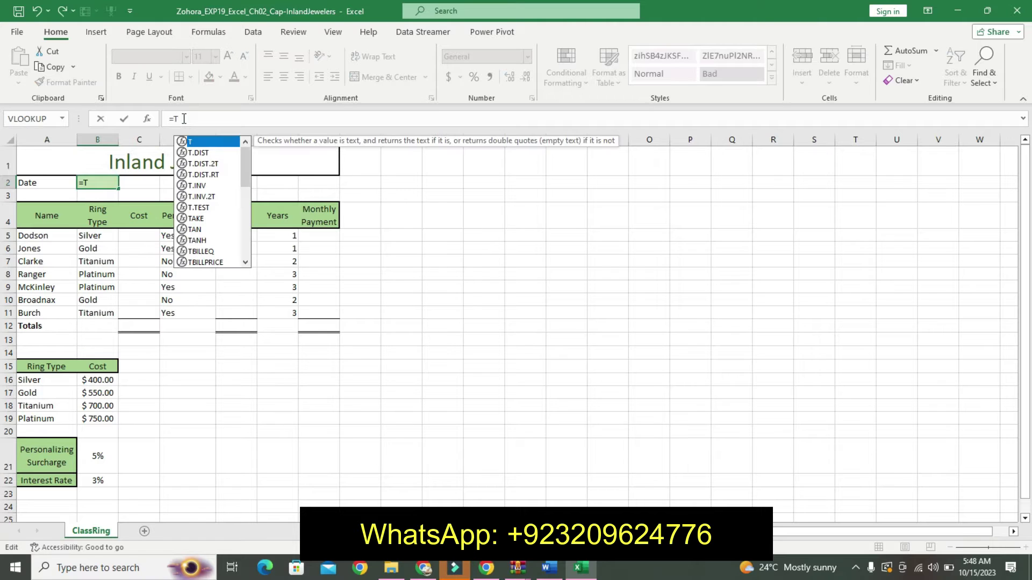
type("ODAY")
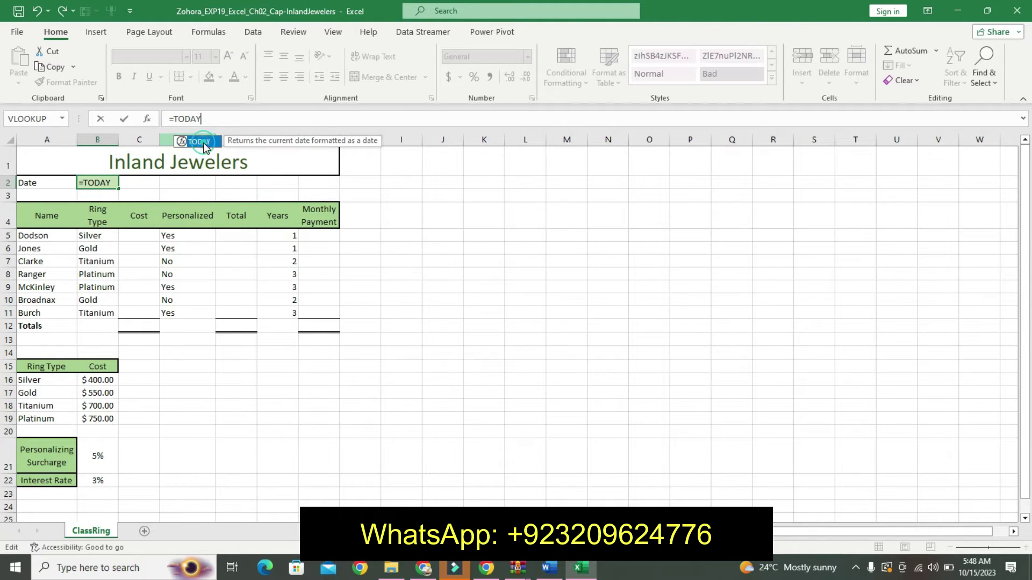
type("()")
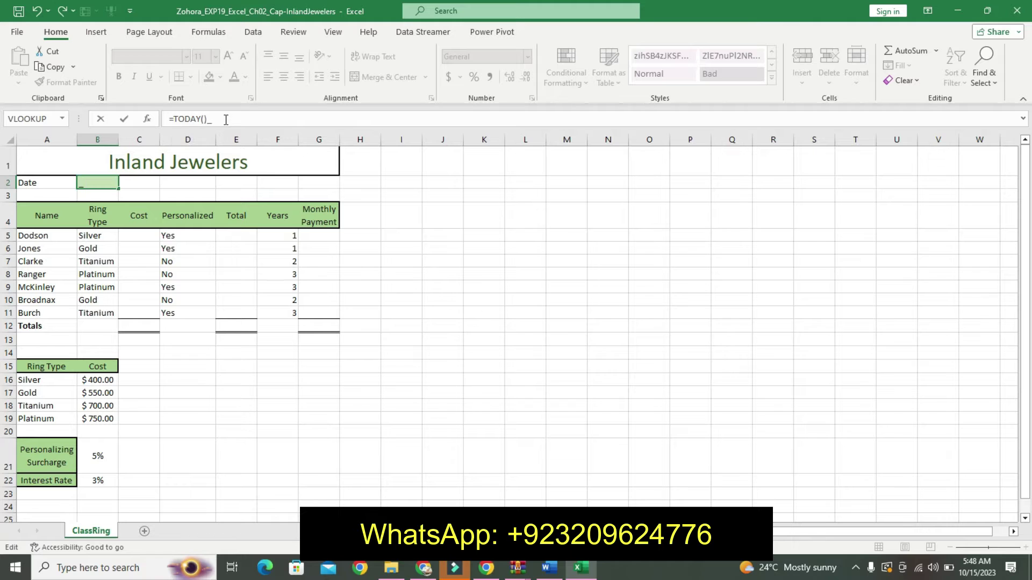
key("Return")
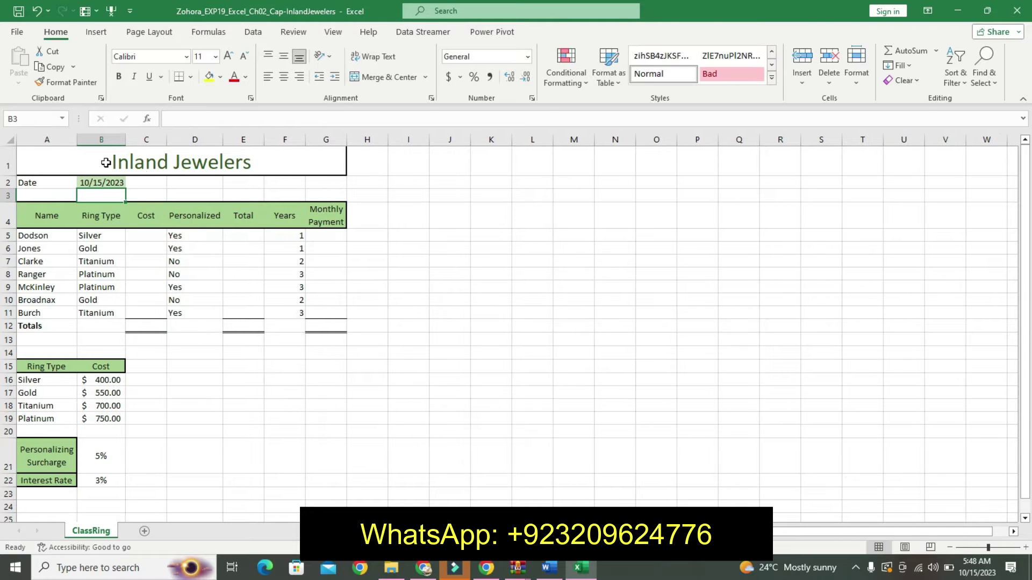
left_click(560, 575)
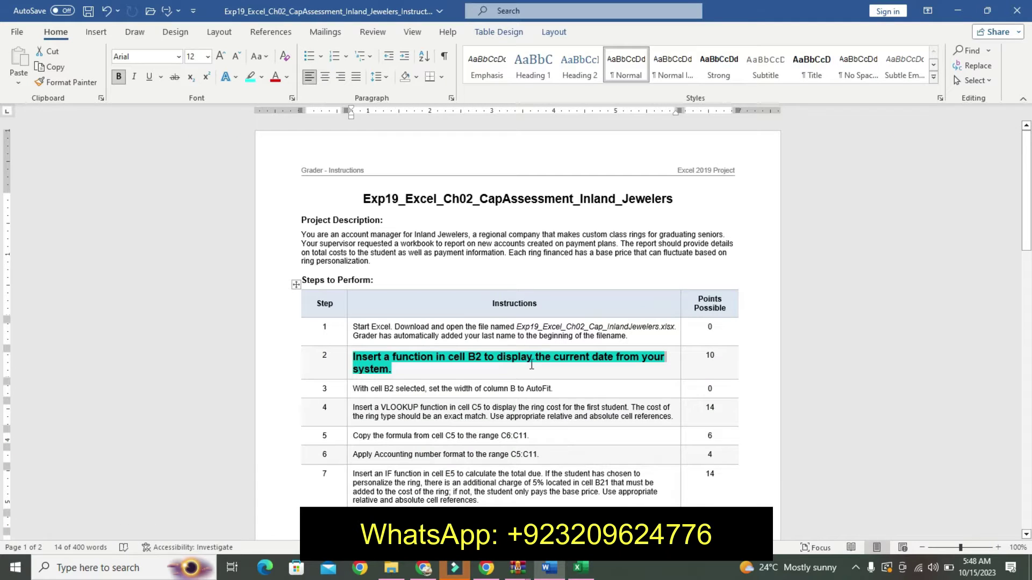
Undo step 2's emphasis and make step 3 14 pt and bold, with a cyan highlight.
key("ctrl+z")
key("ctrl+z")
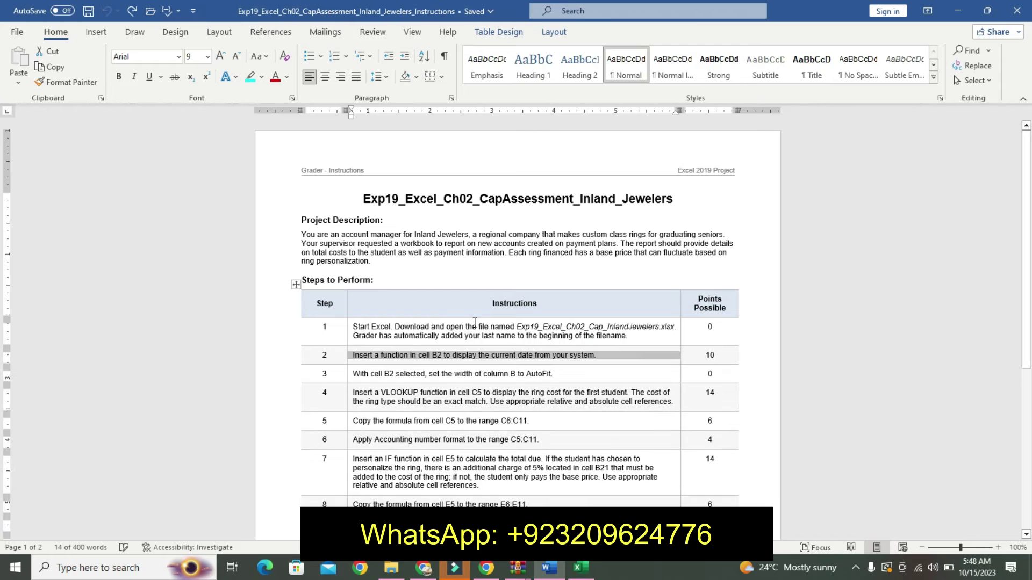
left_click(348, 376)
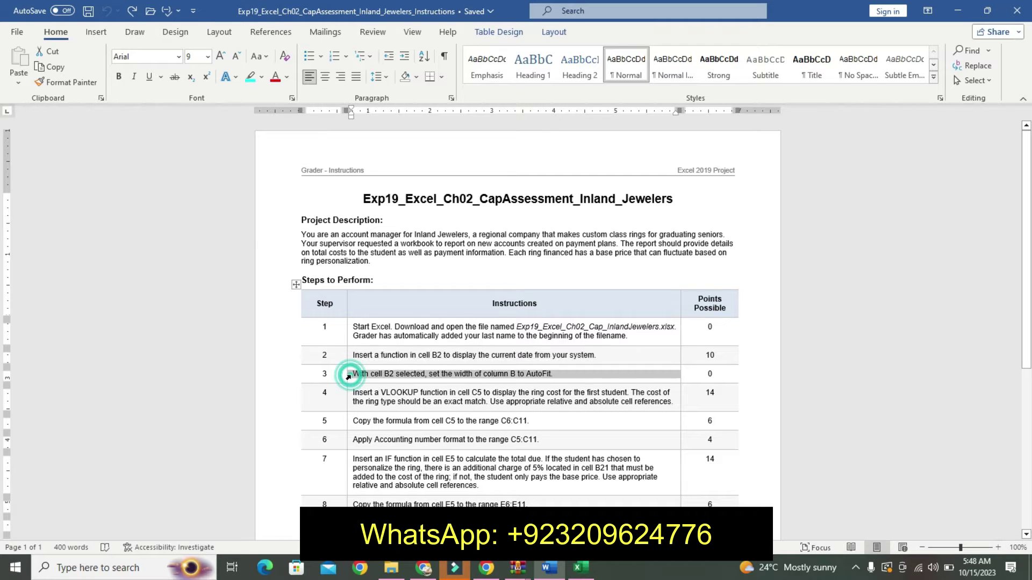
left_click(425, 336)
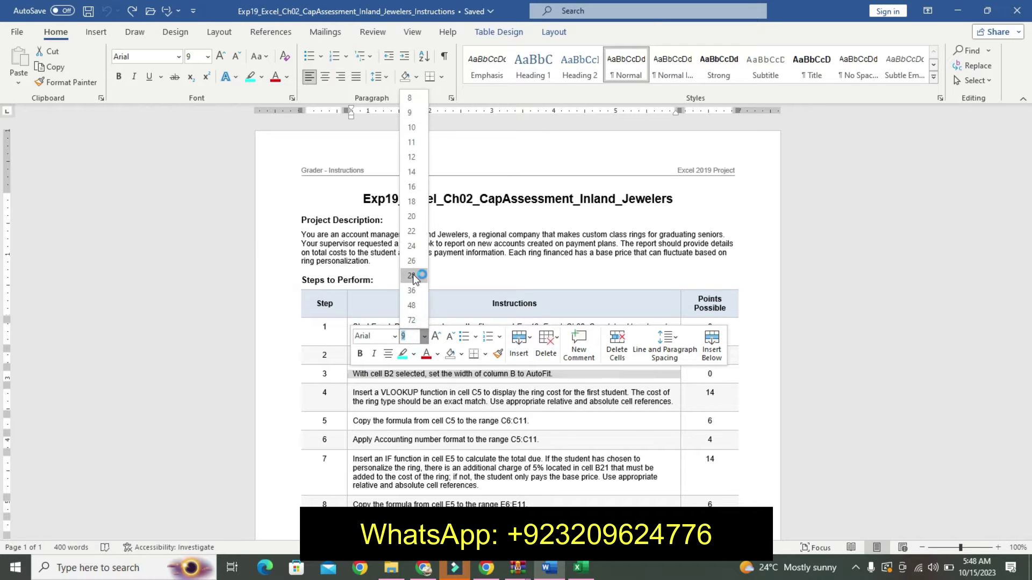
left_click(411, 171)
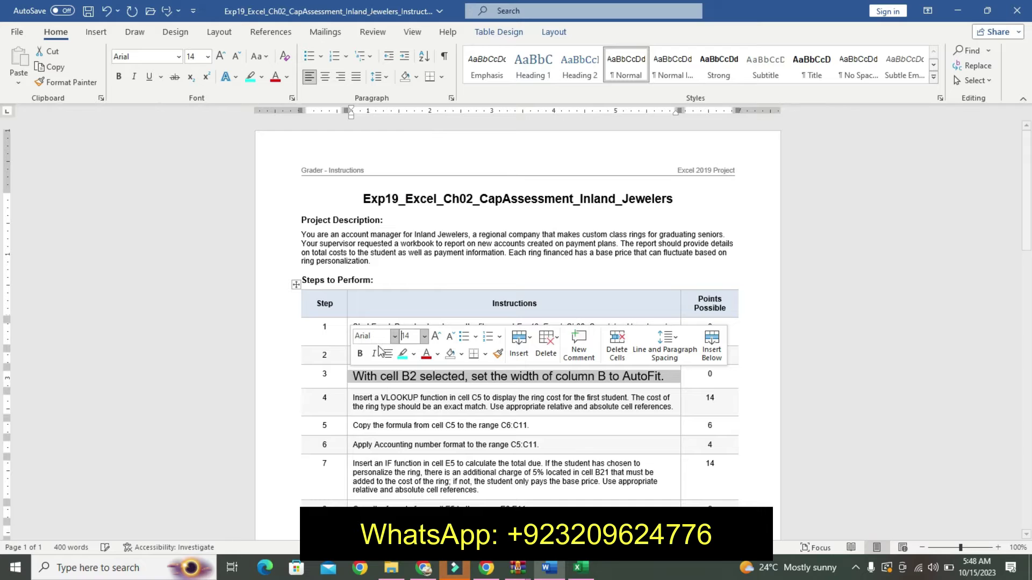
left_click(359, 354)
left_click(403, 354)
left_click(389, 376)
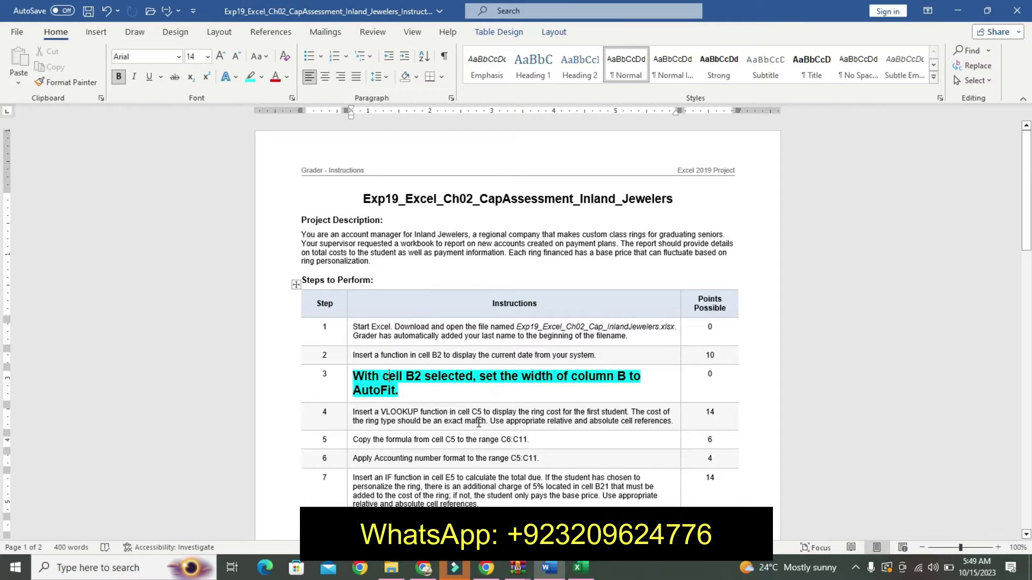
left_click(587, 563)
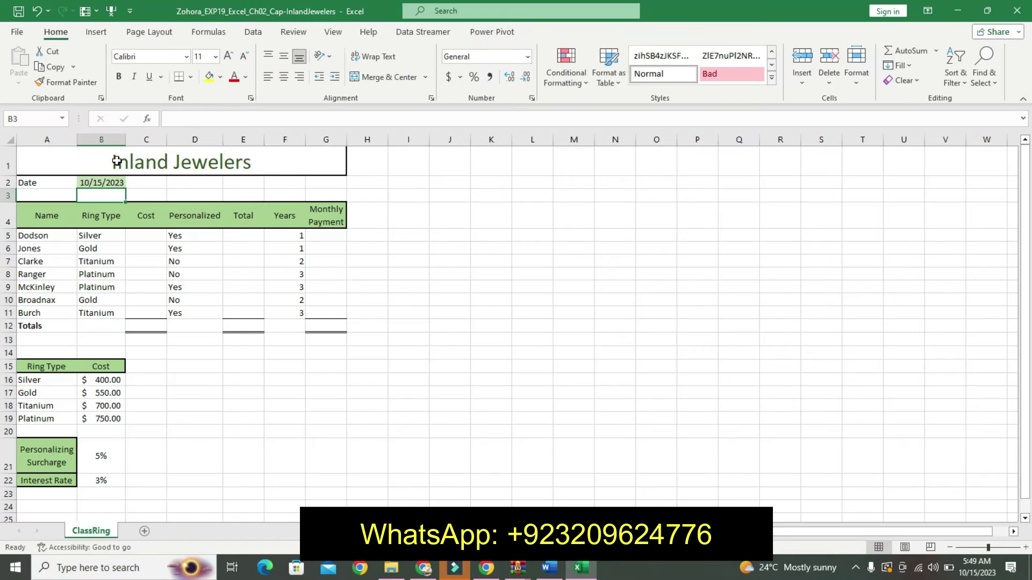
AutoFit column B to fit the 10/15/2023 date in B2.
left_click(115, 178)
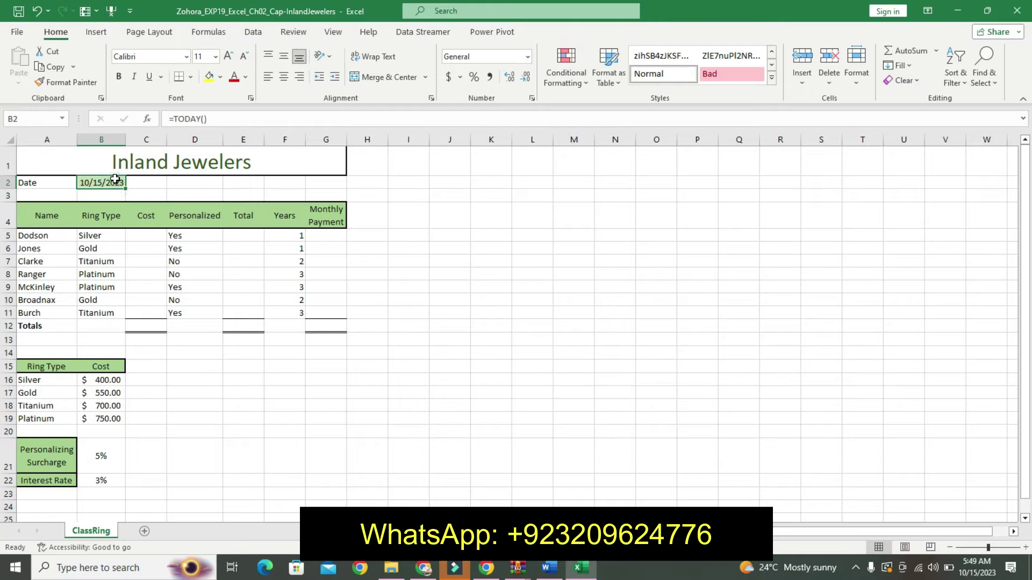
left_click(866, 75)
left_click(901, 179)
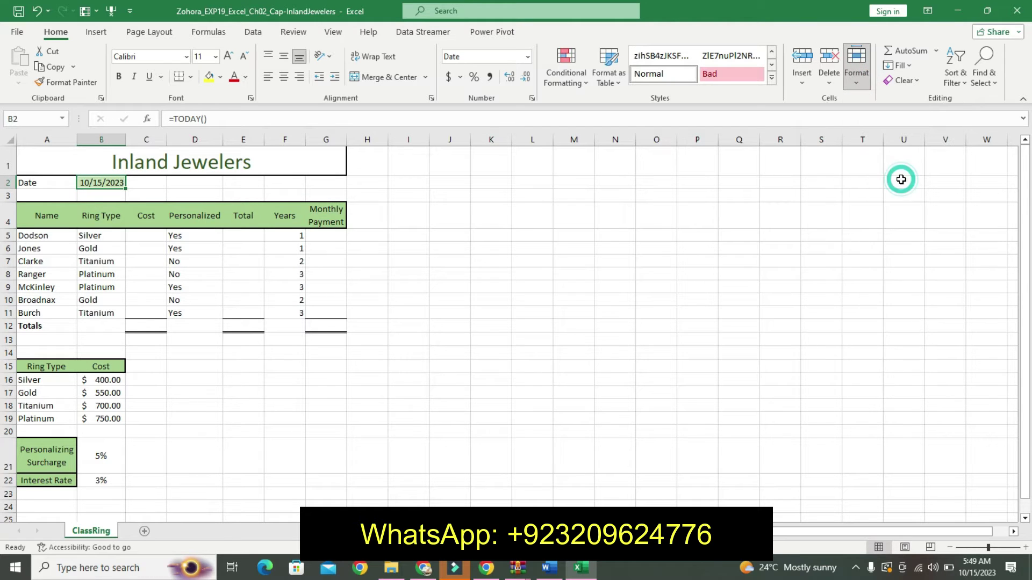
left_click(549, 568)
Revert step 3 to plain text and make step 4's VLOOKUP instruction 12 pt, bold and cyan-highlighted.
key("ctrl+z")
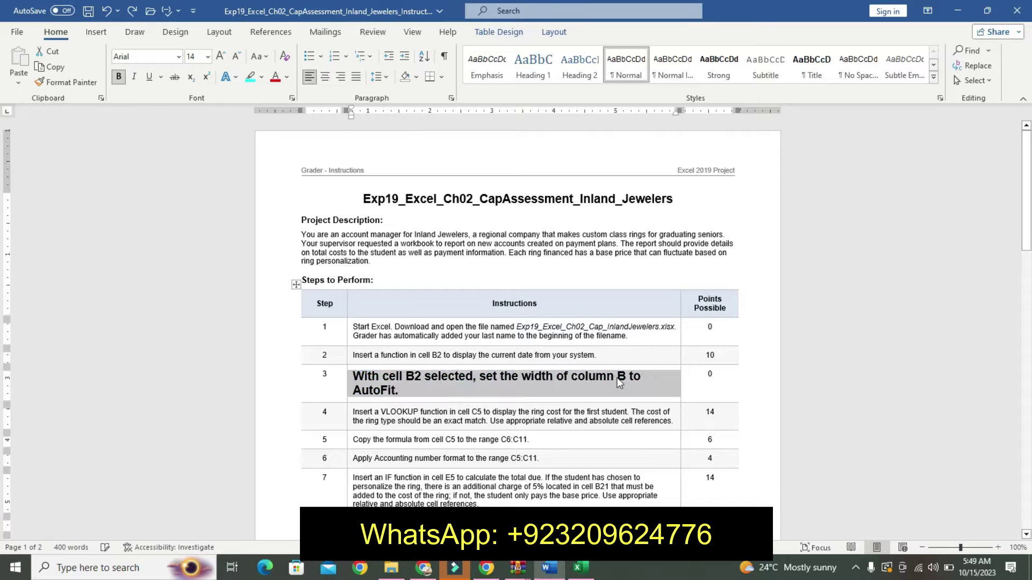
key("ctrl+z")
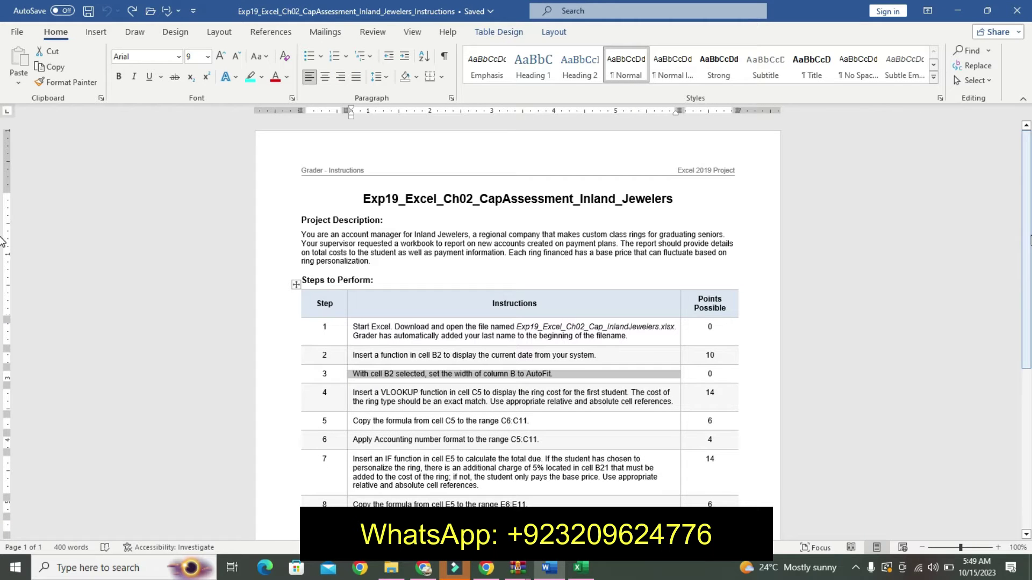
left_click_drag(1027, 240, 1023, 342)
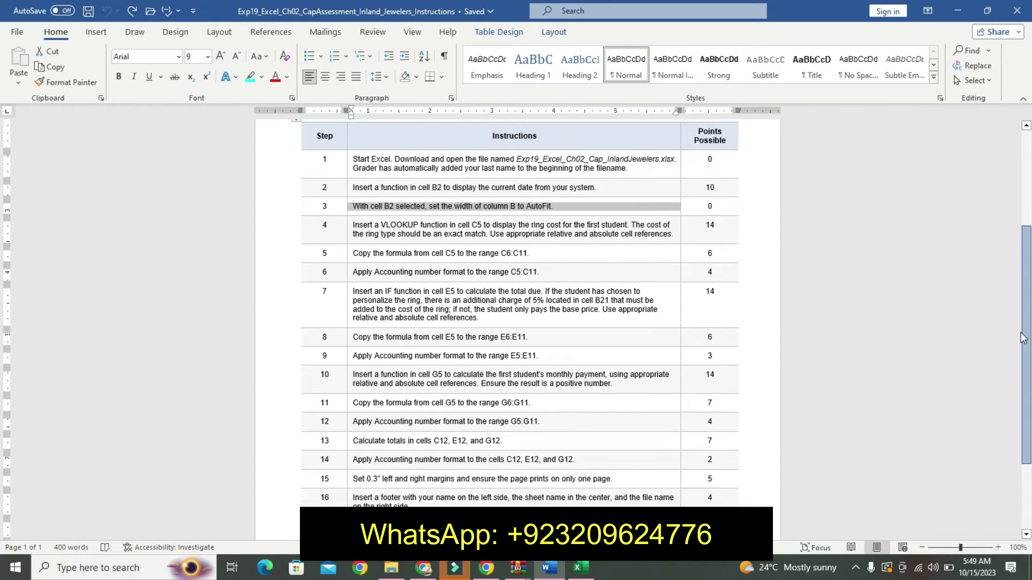
left_click_drag(1023, 342, 1023, 329)
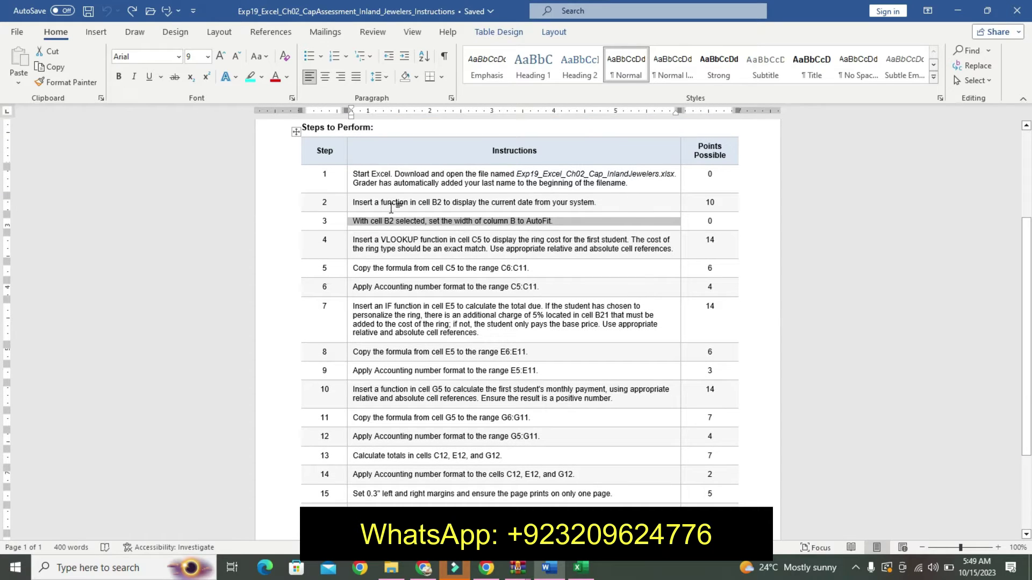
left_click(349, 253)
right_click(351, 252)
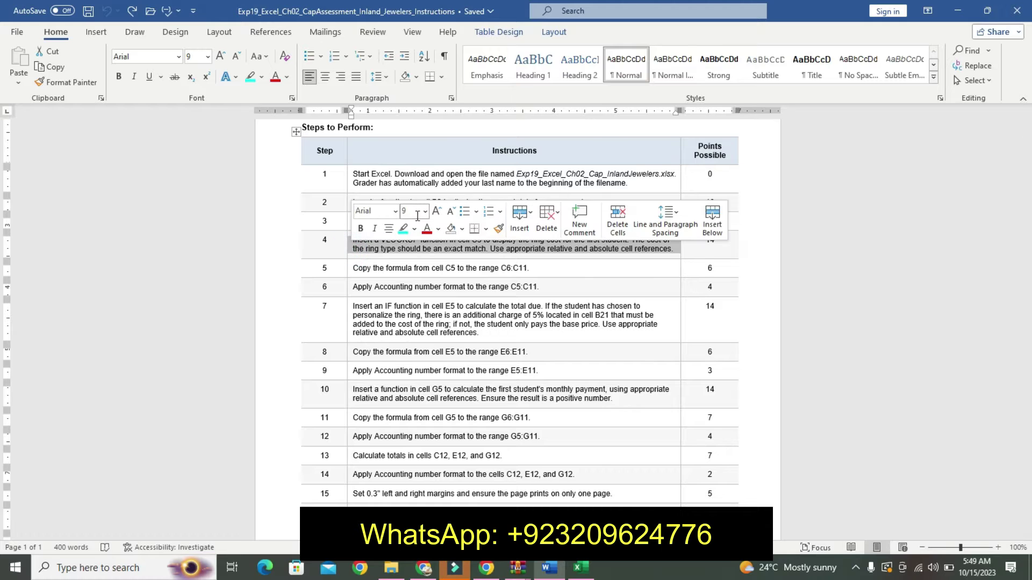
left_click(425, 213)
left_click(421, 288)
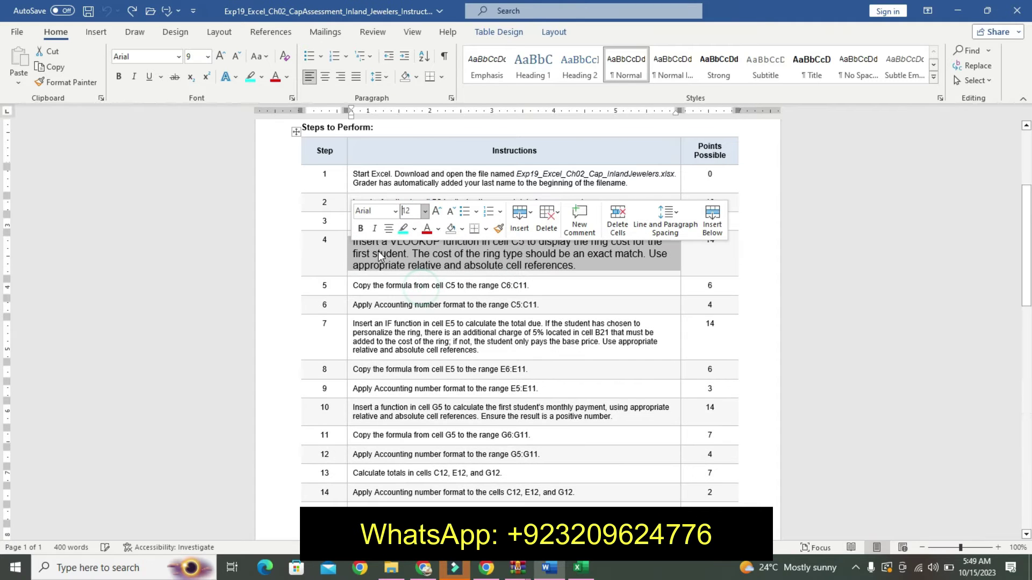
left_click(361, 229)
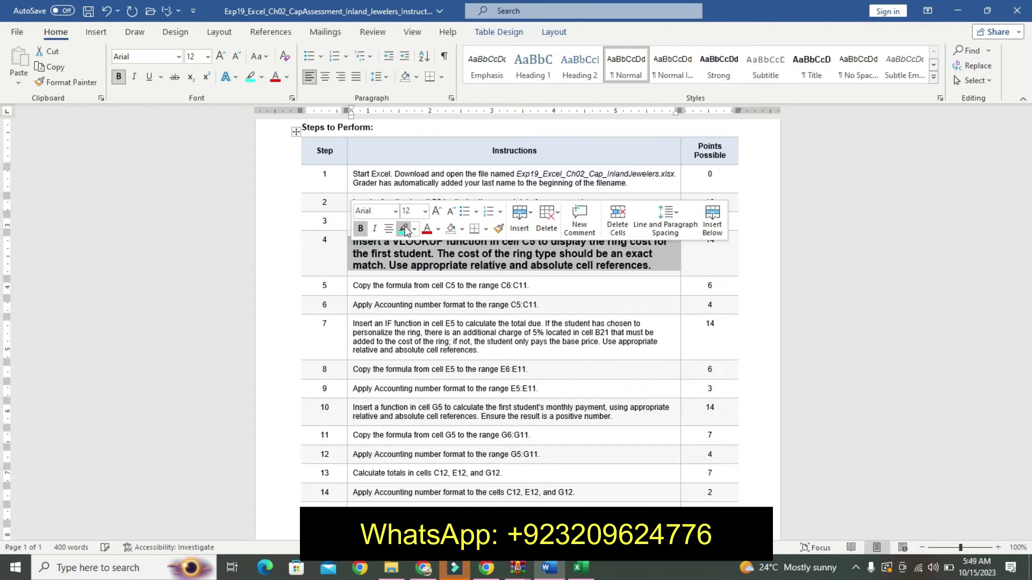
left_click(403, 229)
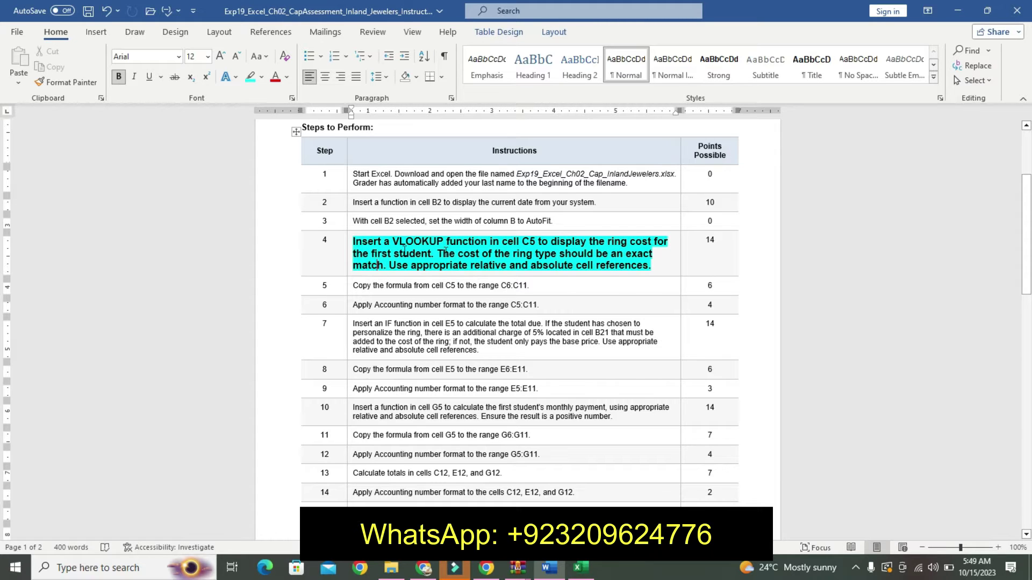
Begin a VLOOKUP in C5 using B5 as the lookup value and A16:B19 as the table.
left_click(581, 567)
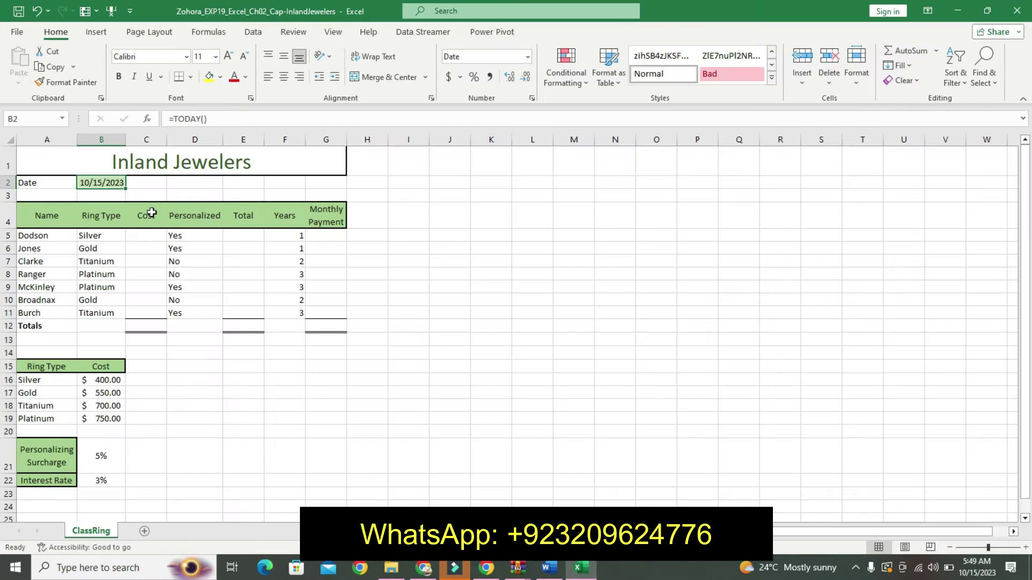
left_click(144, 234)
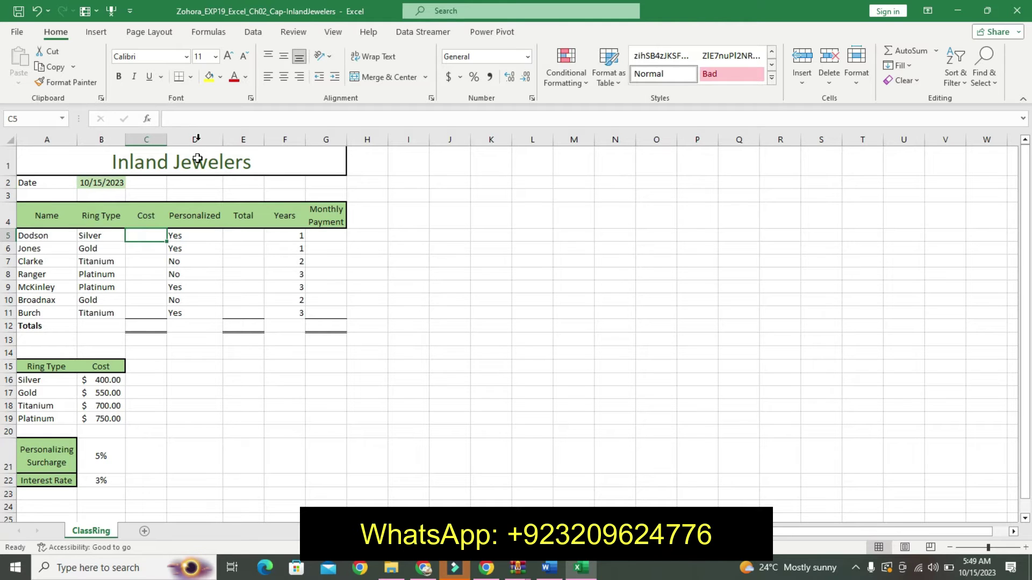
left_click(197, 118)
type("=")
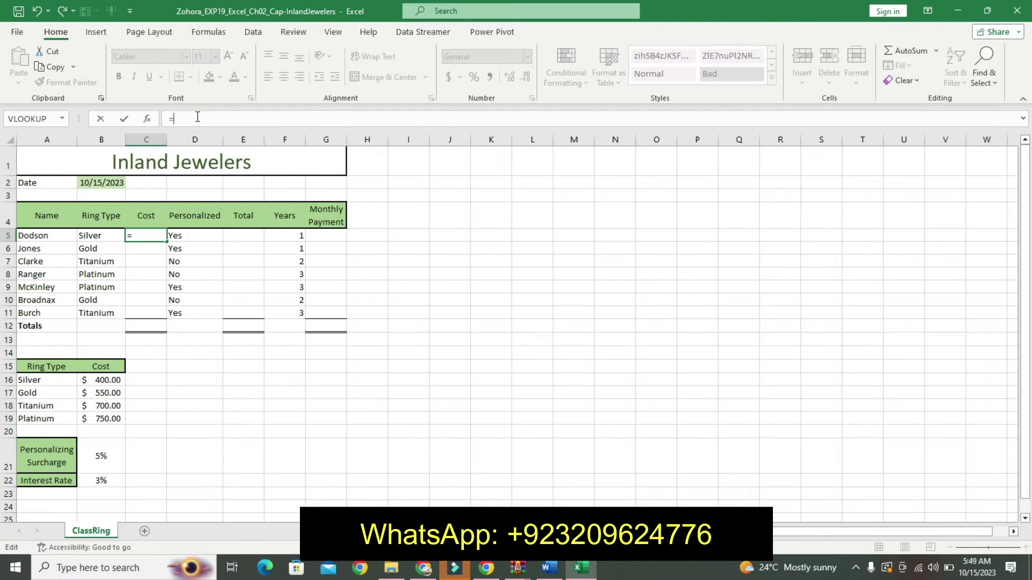
type("VLOO")
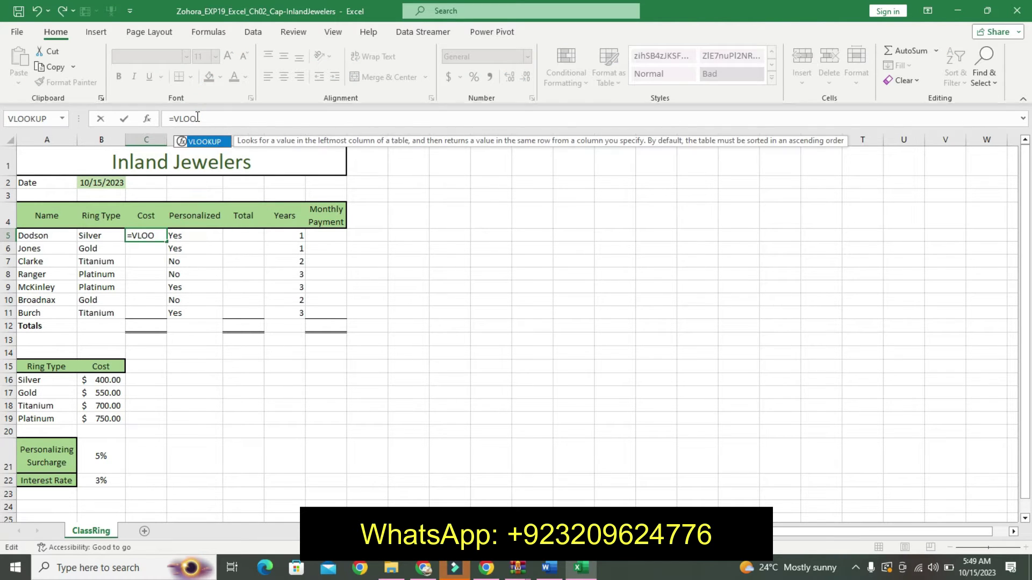
type("KUP(")
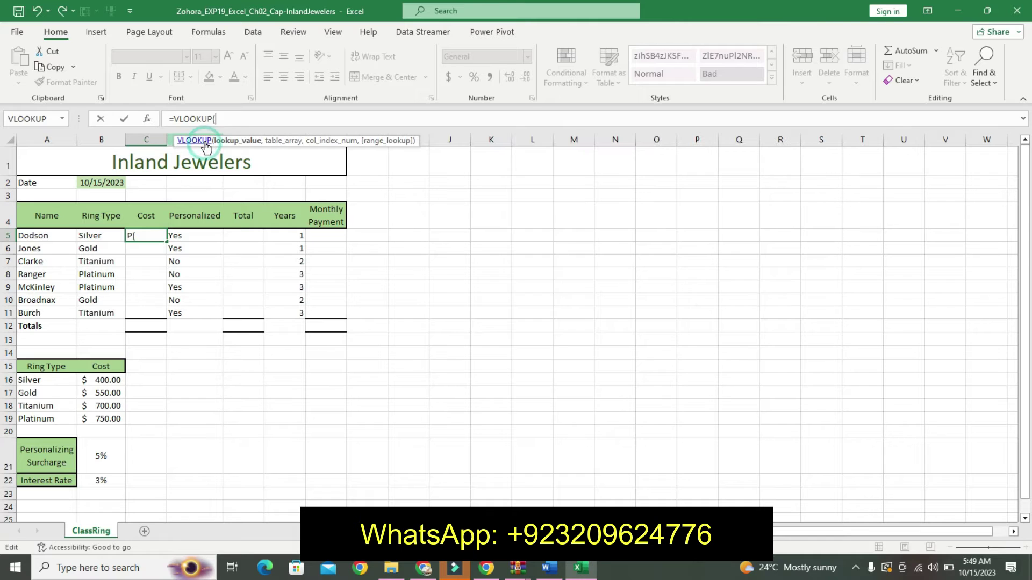
left_click(107, 235)
type(",")
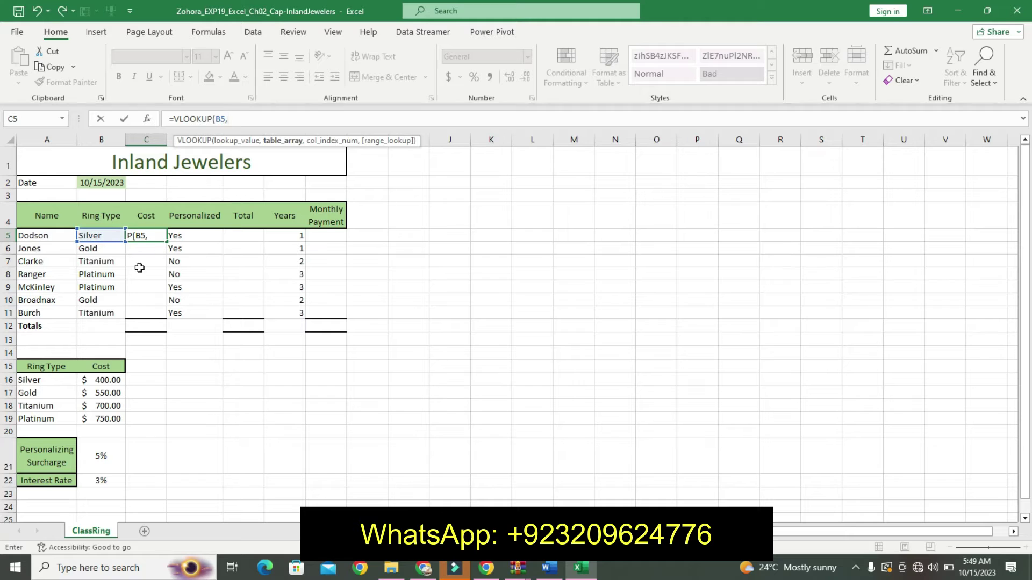
left_click(48, 380)
left_click_drag(72, 385, 103, 418)
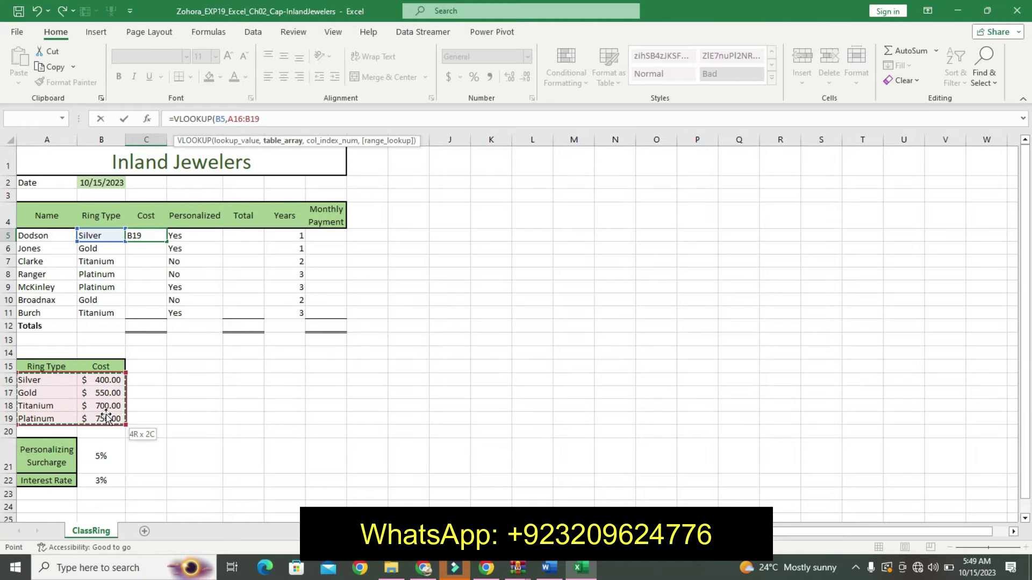
Make the table absolute and complete =VLOOKUP(B5,$A$16:$B$19,2,FALSE), returning 400.
double_click(263, 119)
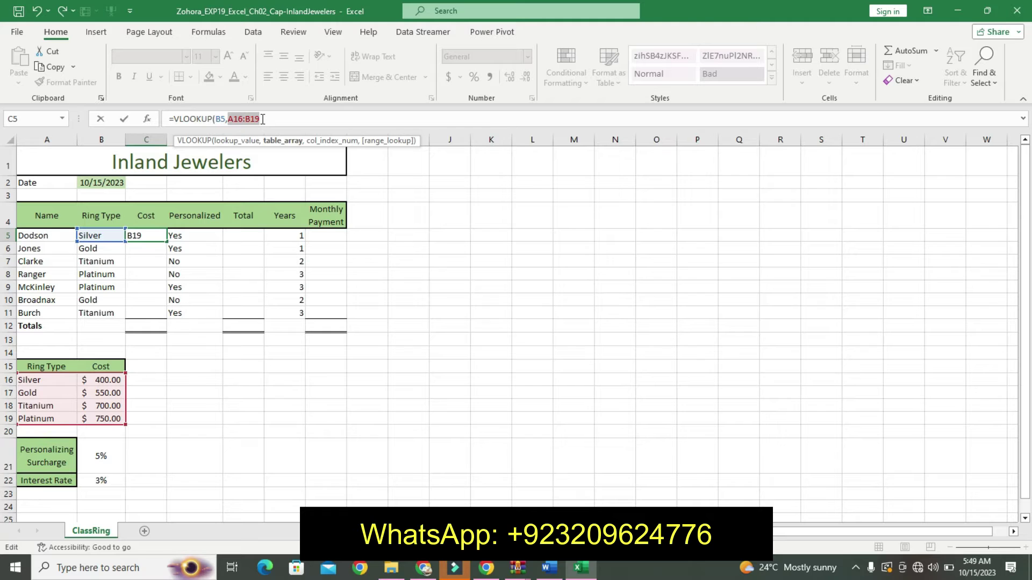
key("F4")
left_click(283, 118)
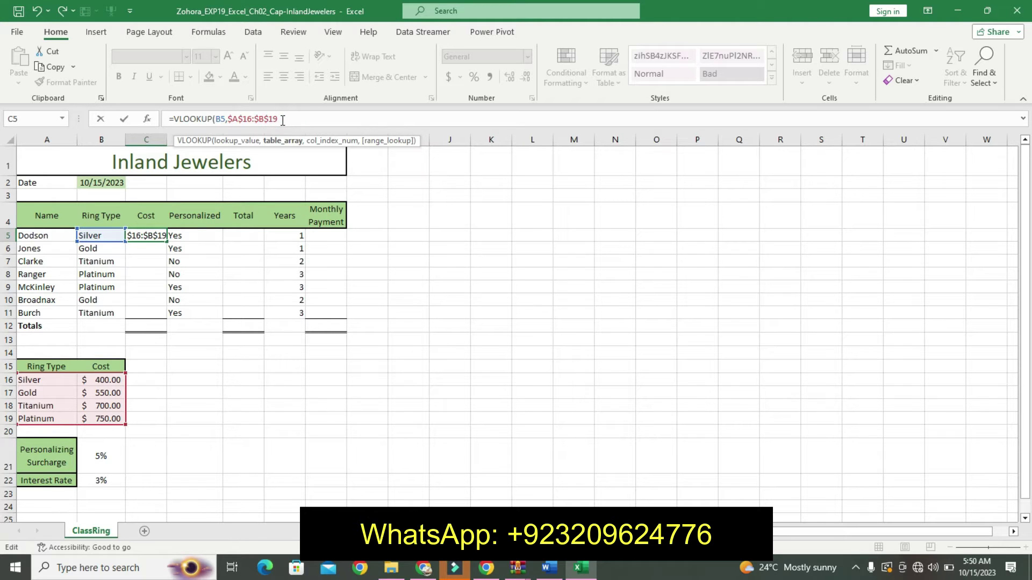
type(",")
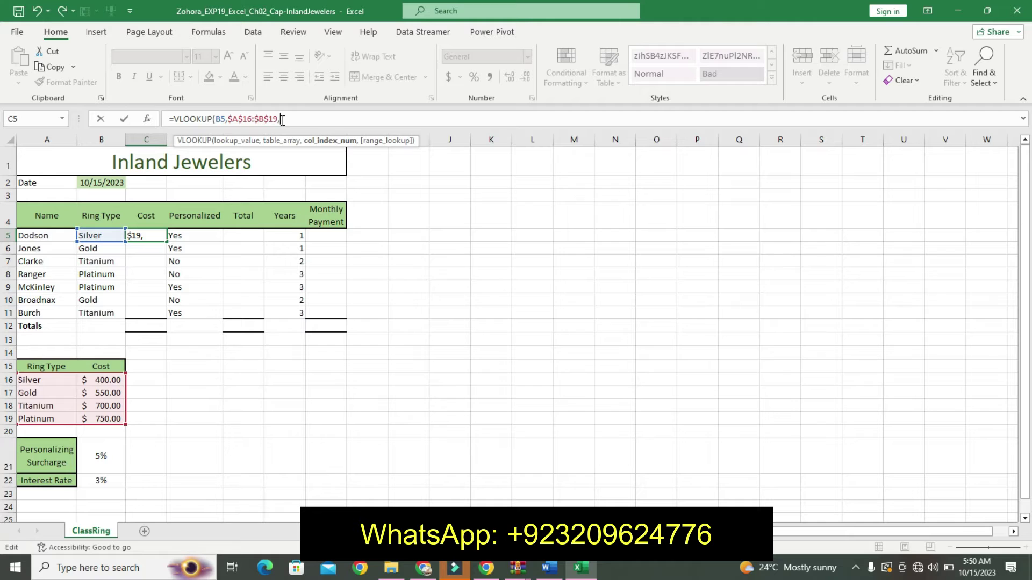
type("2,")
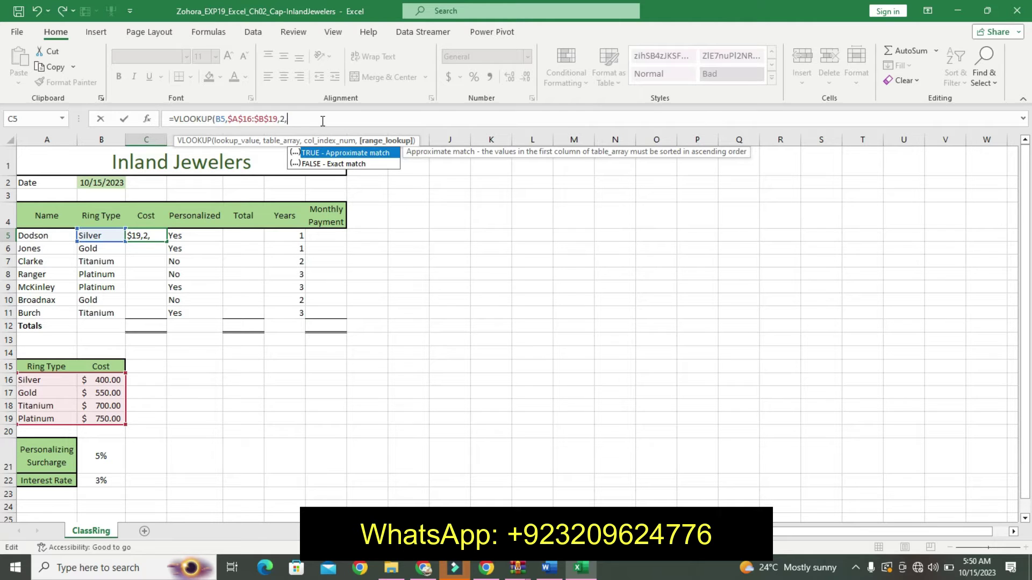
type("F")
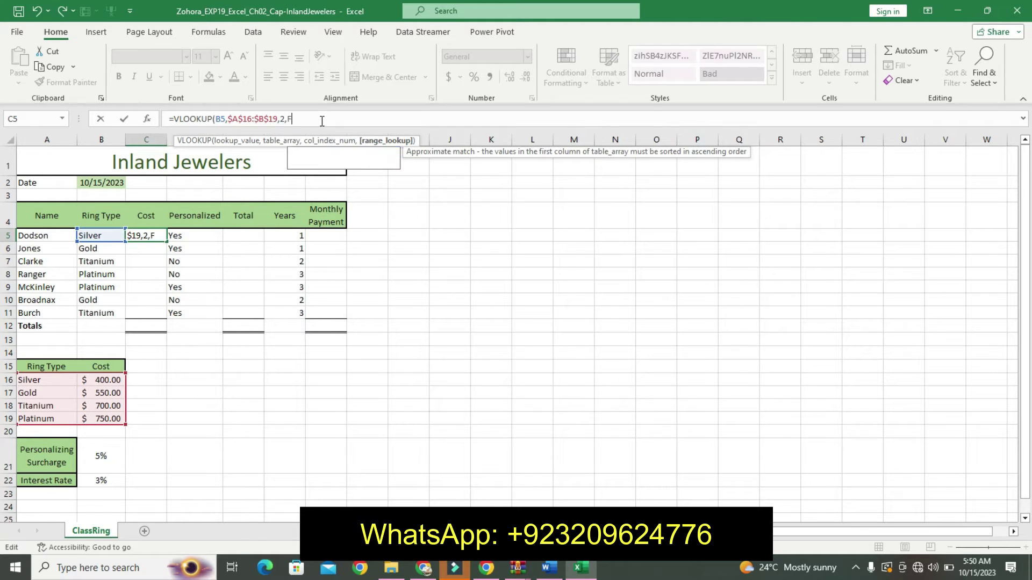
type("ALSE")
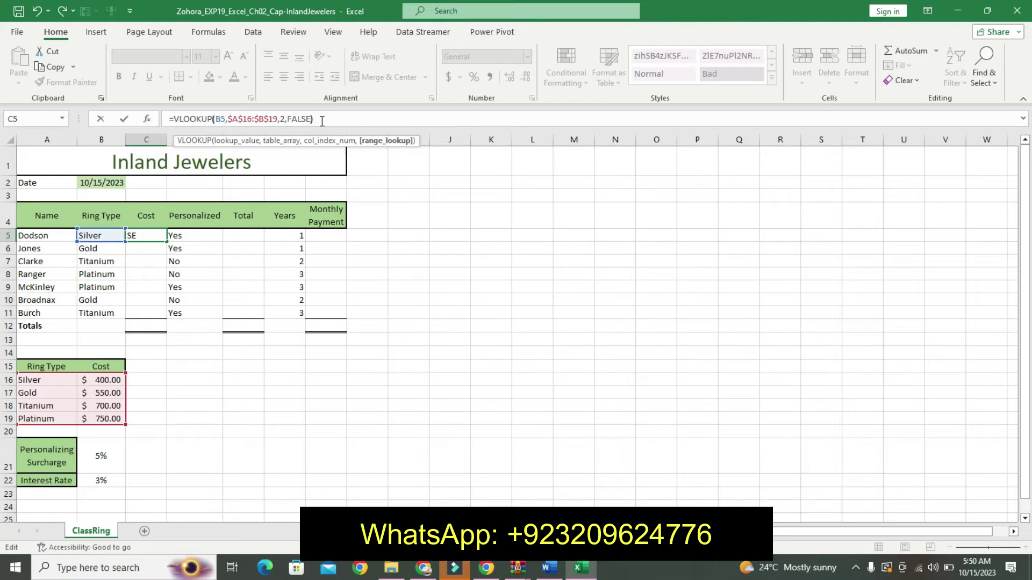
left_click(157, 235)
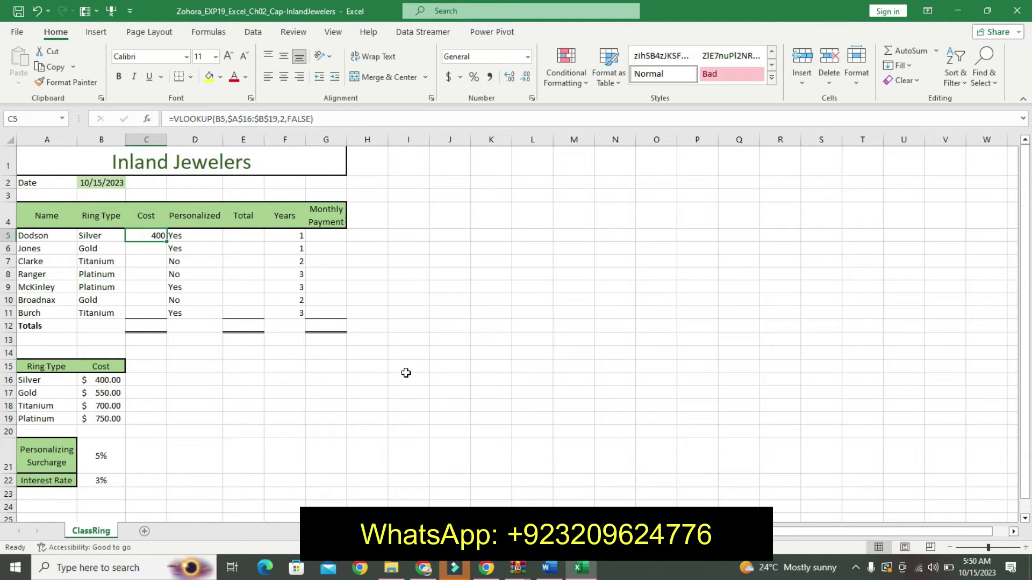
left_click(562, 564)
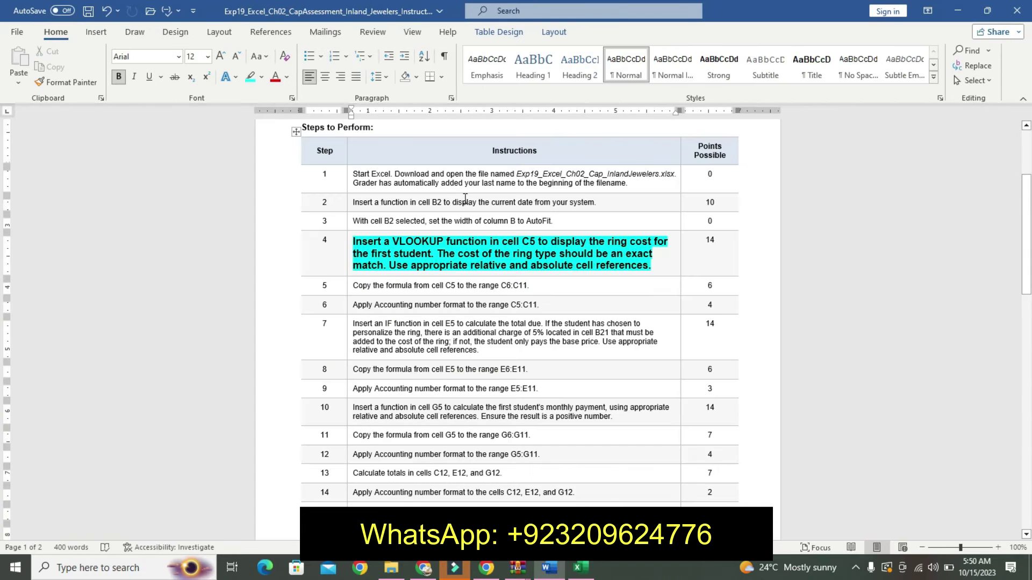
Revert step 4 and make step 5 14 pt and bold, with a cyan highlight.
key("ctrl+z")
key("ctrl+z")
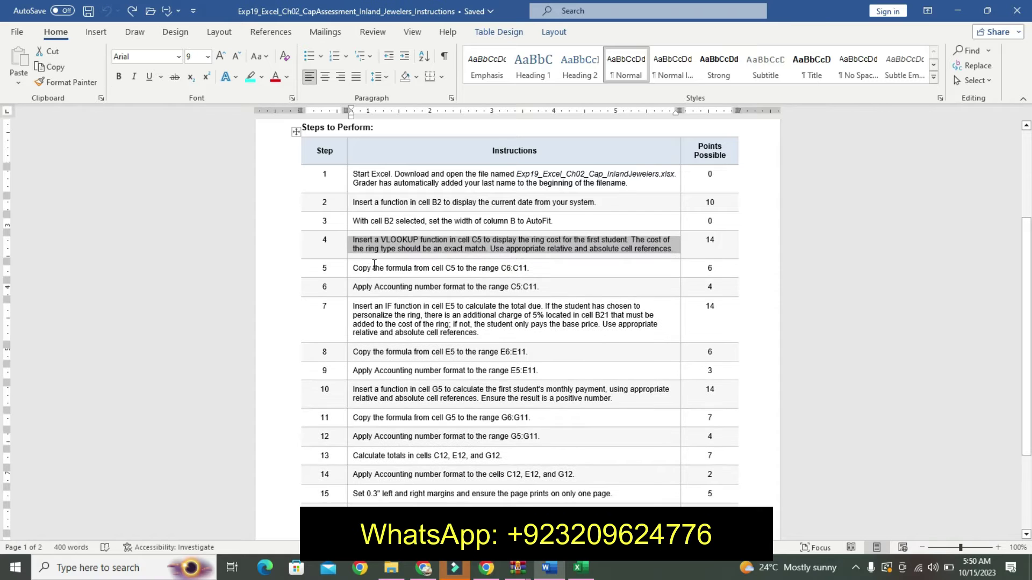
left_click(350, 275)
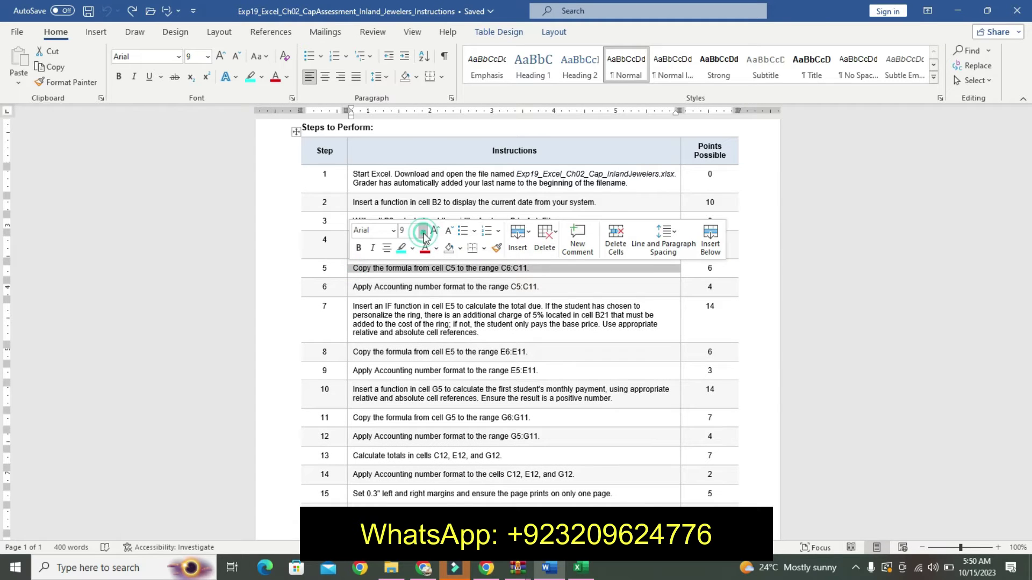
left_click(424, 231)
left_click(410, 321)
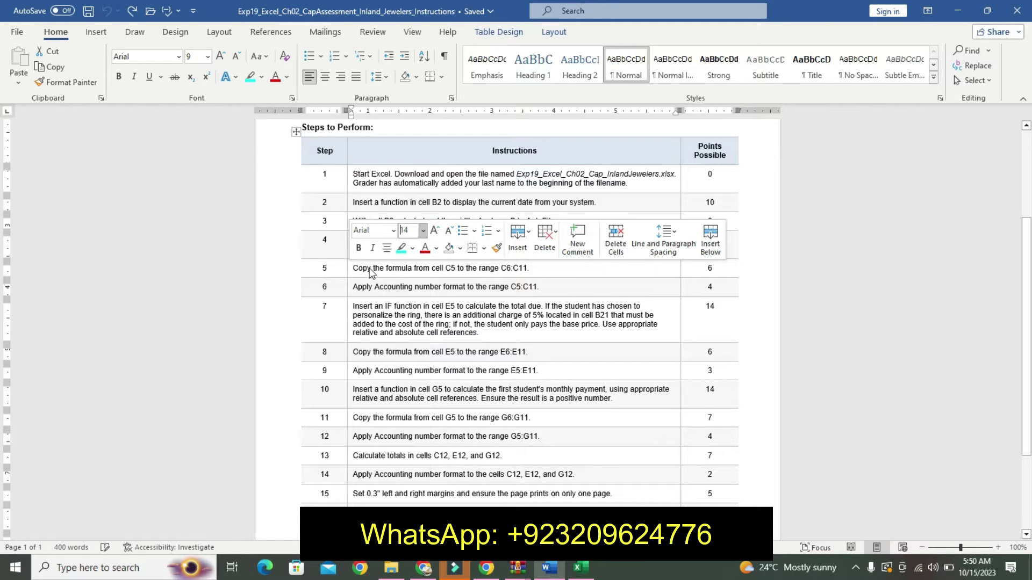
left_click(358, 248)
left_click(400, 248)
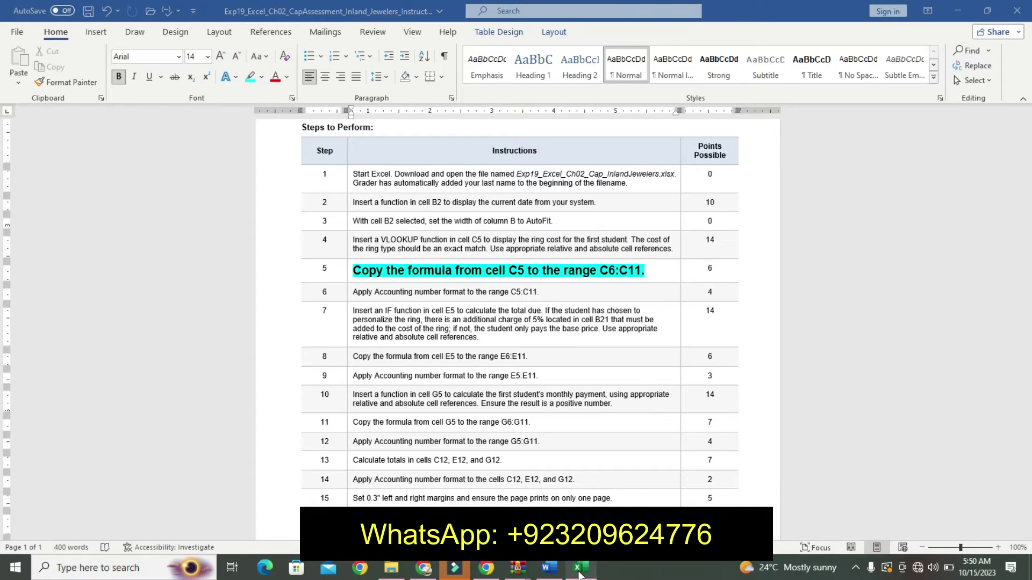
Fill C5's VLOOKUP down through C11, showing costs 550, 700, 750, 750, 550, 700.
left_click(577, 568)
left_click_drag(167, 243, 161, 311)
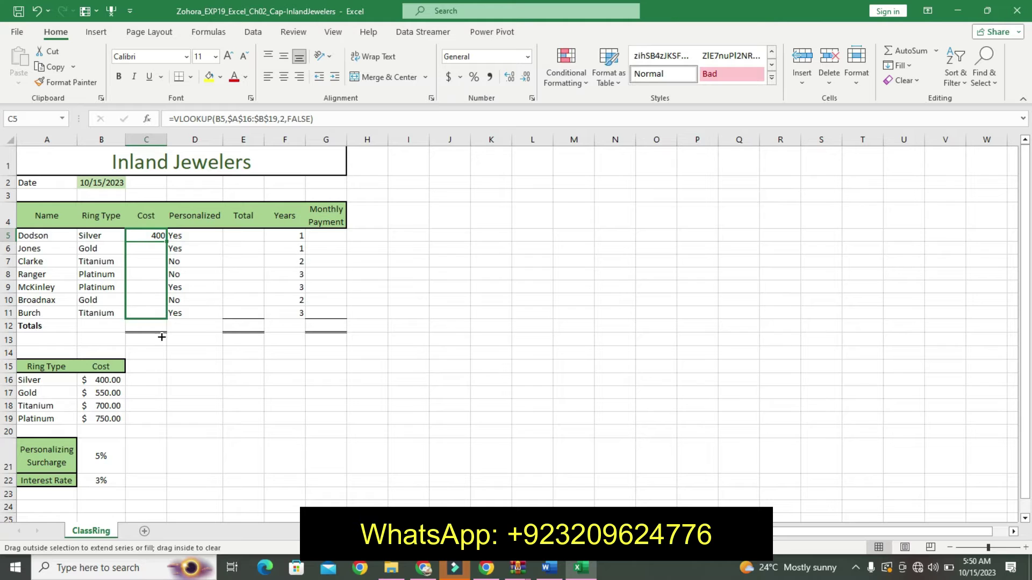
left_click_drag(161, 312, 157, 318)
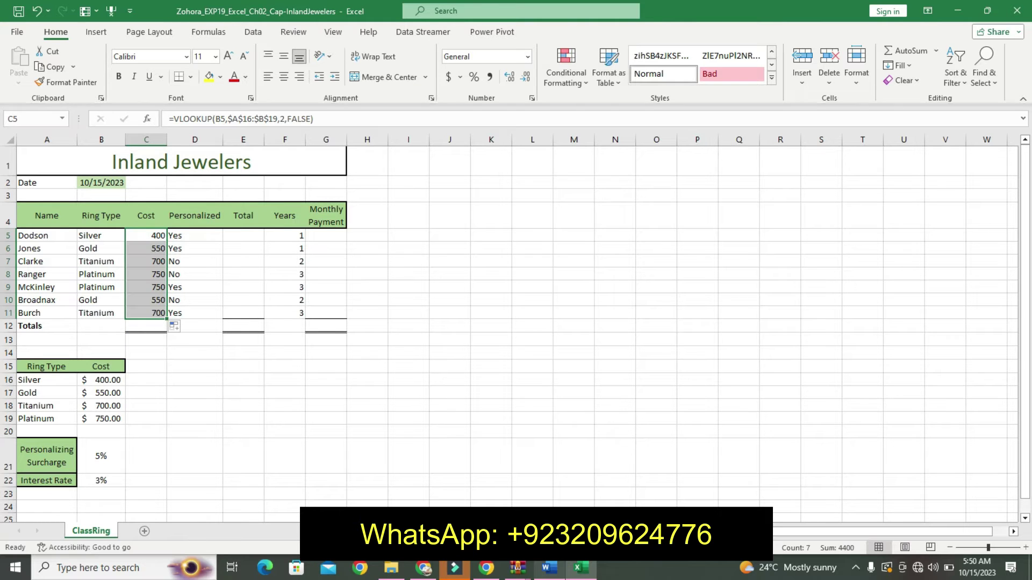
left_click(540, 338)
Undo step 5's emphasis and make step 6 16 pt and bold, with a cyan highlight.
key("alt+Tab")
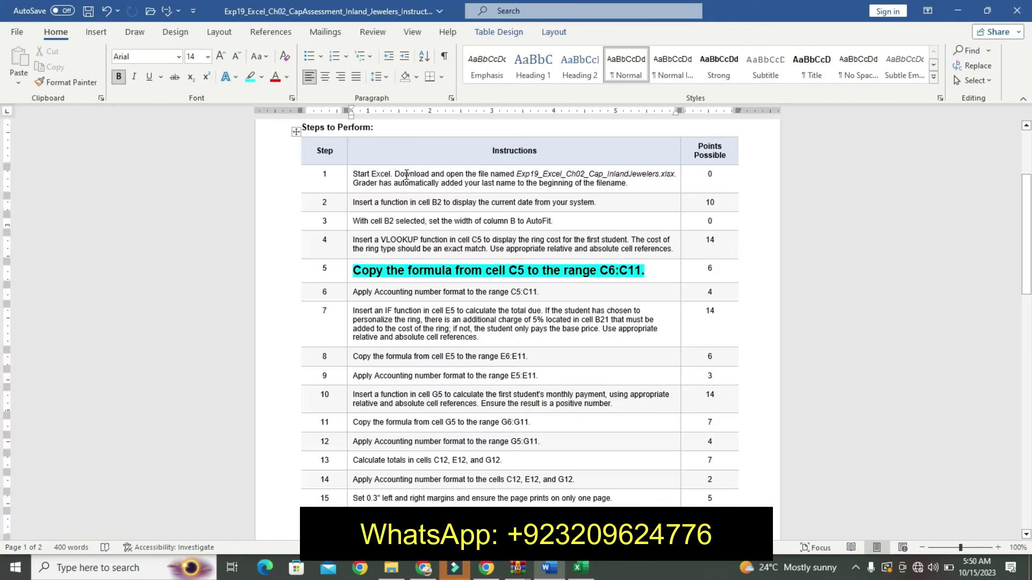
key("ctrl+z")
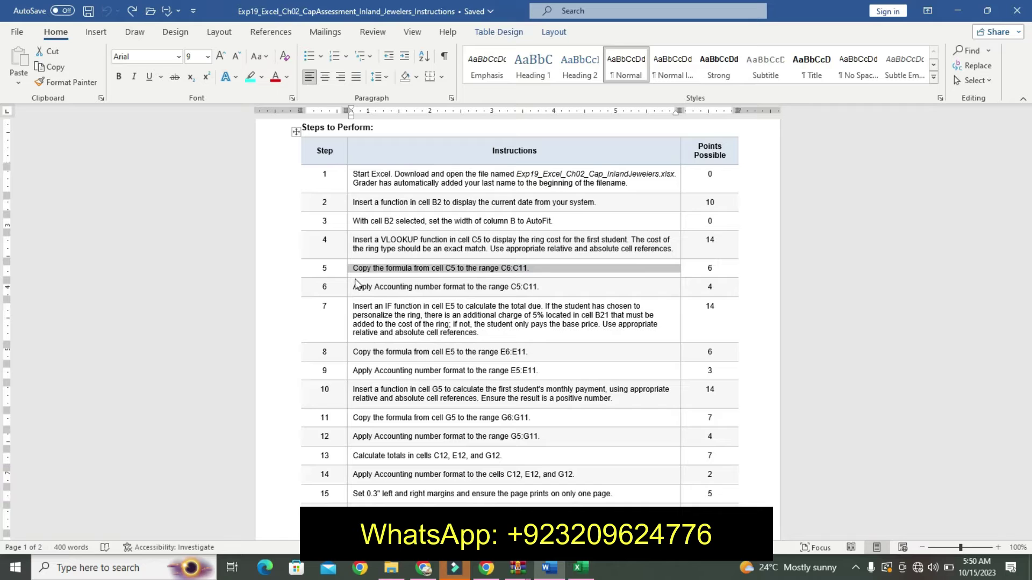
right_click(348, 297)
left_click(424, 256)
left_click(411, 363)
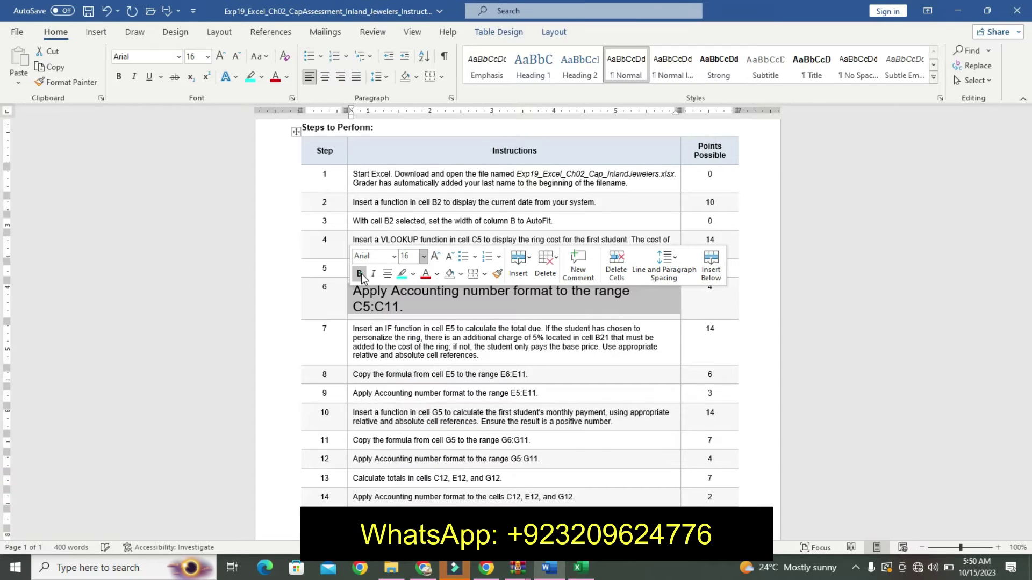
left_click(359, 274)
left_click(405, 280)
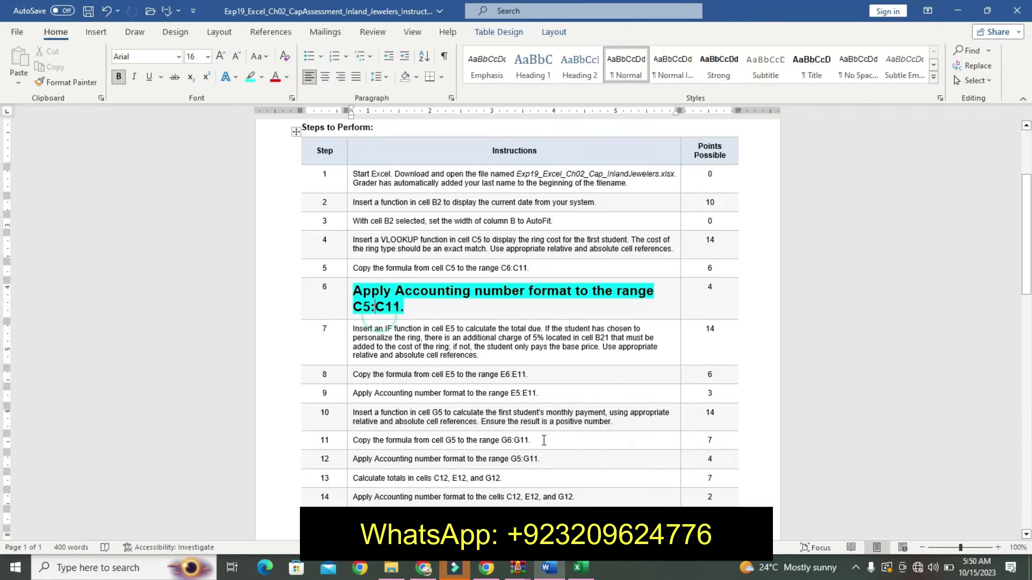
Apply Accounting number format to the Cost cells C5:C11.
key("alt+Tab")
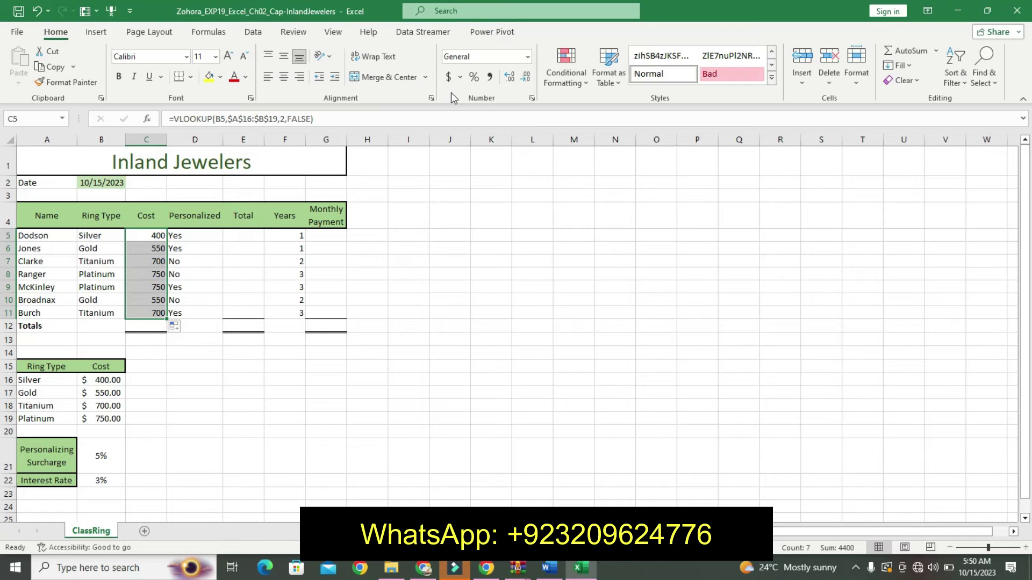
left_click(449, 80)
left_click(551, 567)
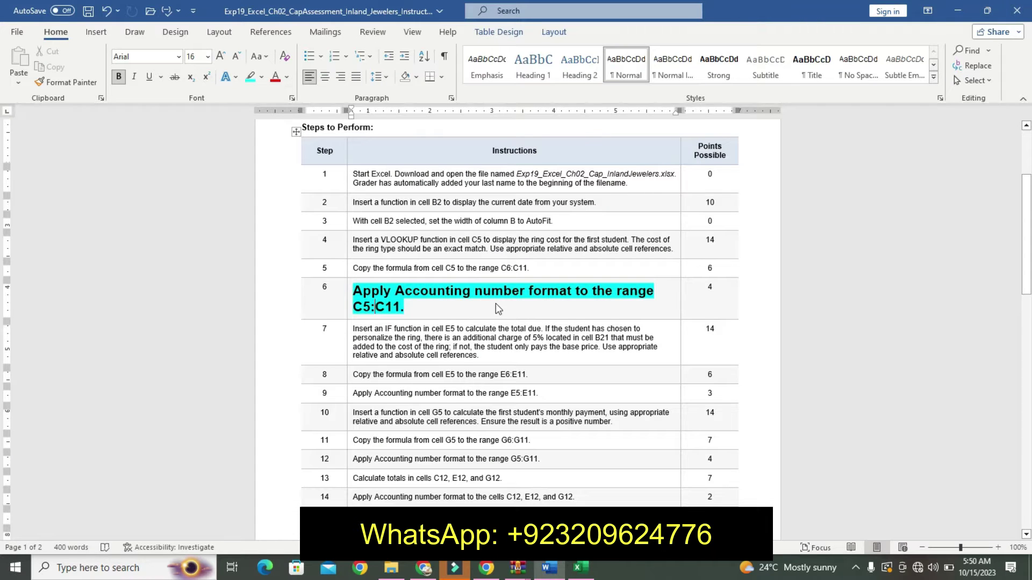
Revert step 6 and make step 7 16 pt and bold, with a cyan highlight.
key("ctrl+z")
key("ctrl+z")
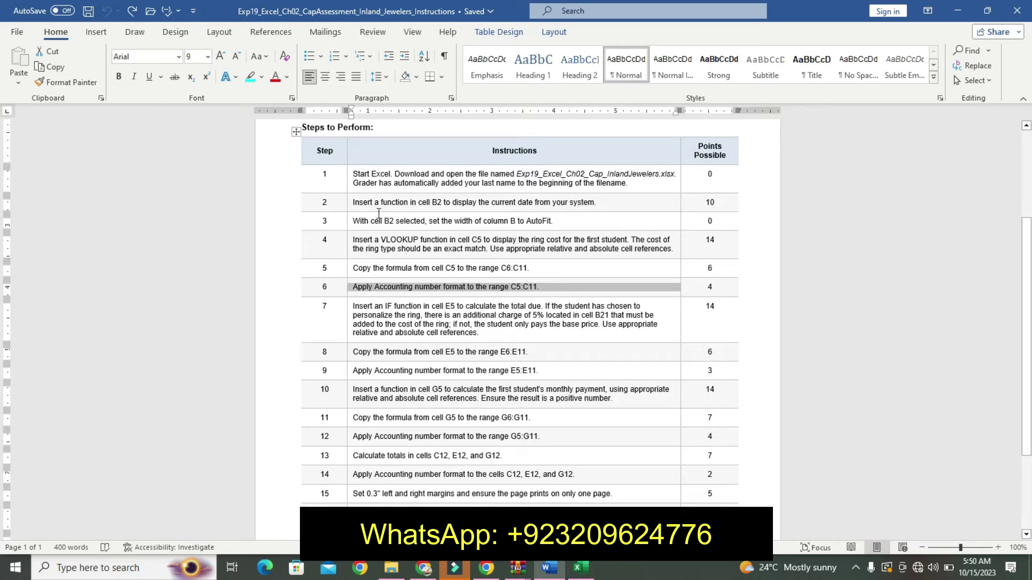
left_click(348, 313)
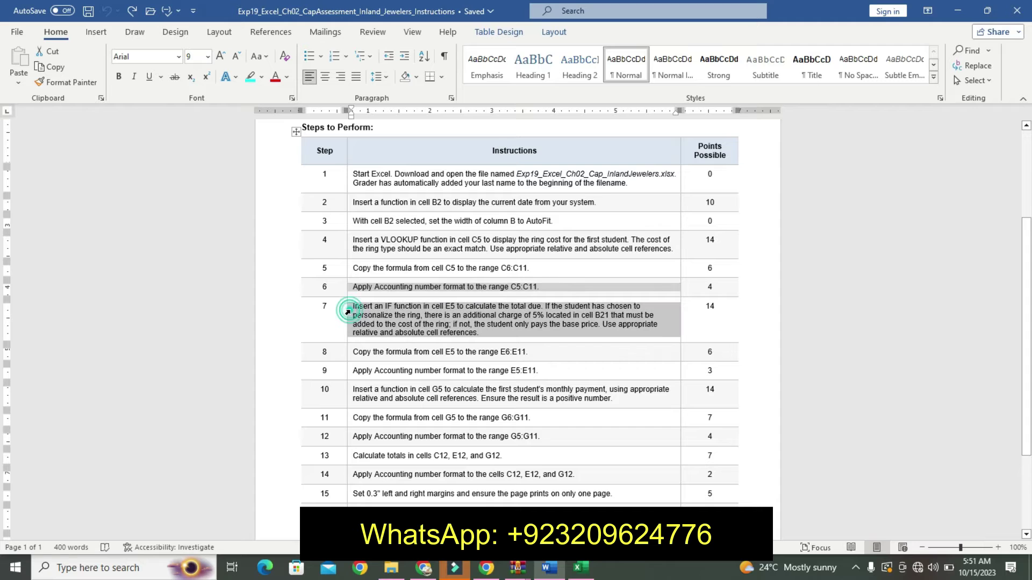
left_click(425, 273)
left_click(415, 381)
left_click(358, 290)
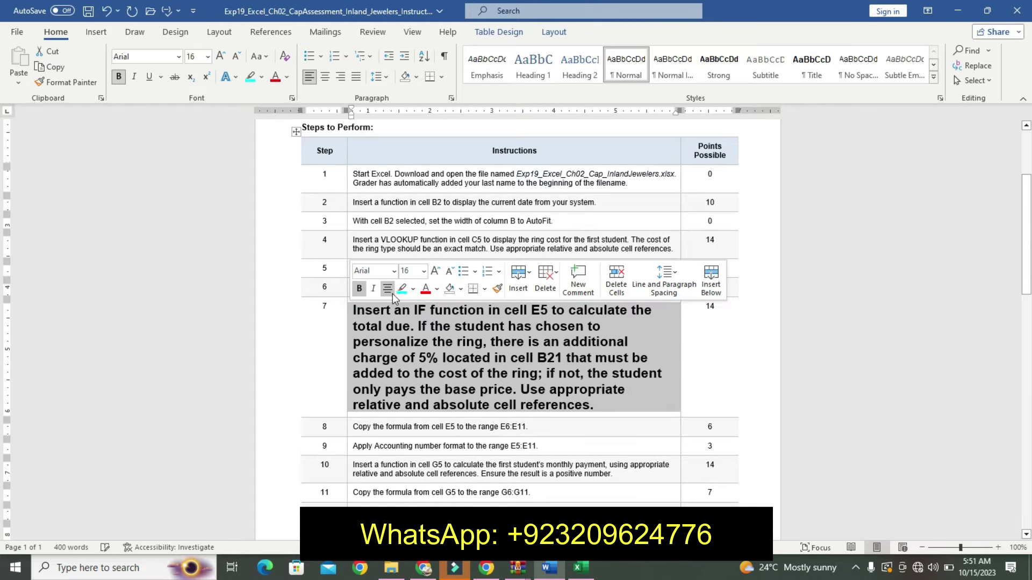
left_click(402, 289)
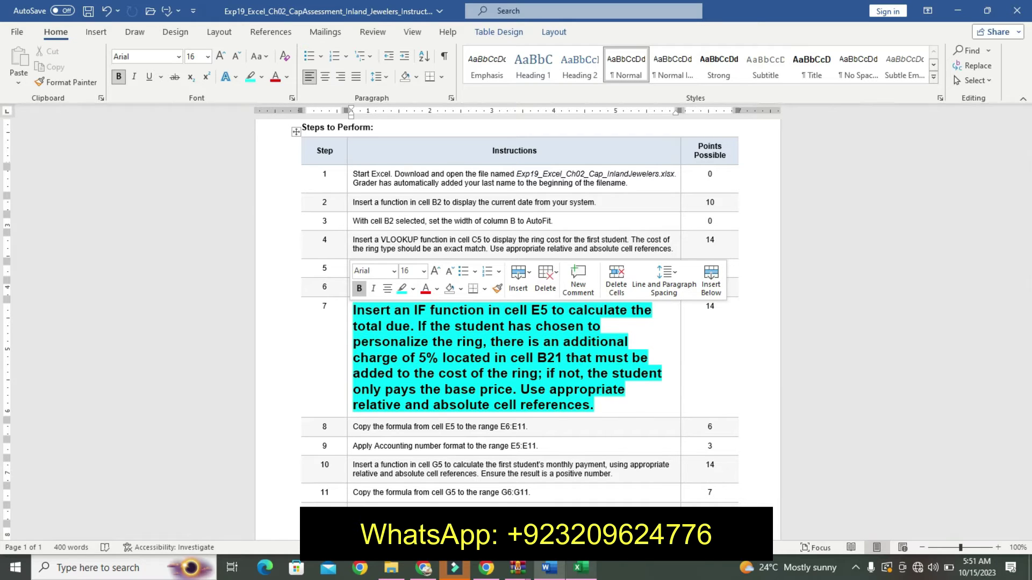
left_click(581, 570)
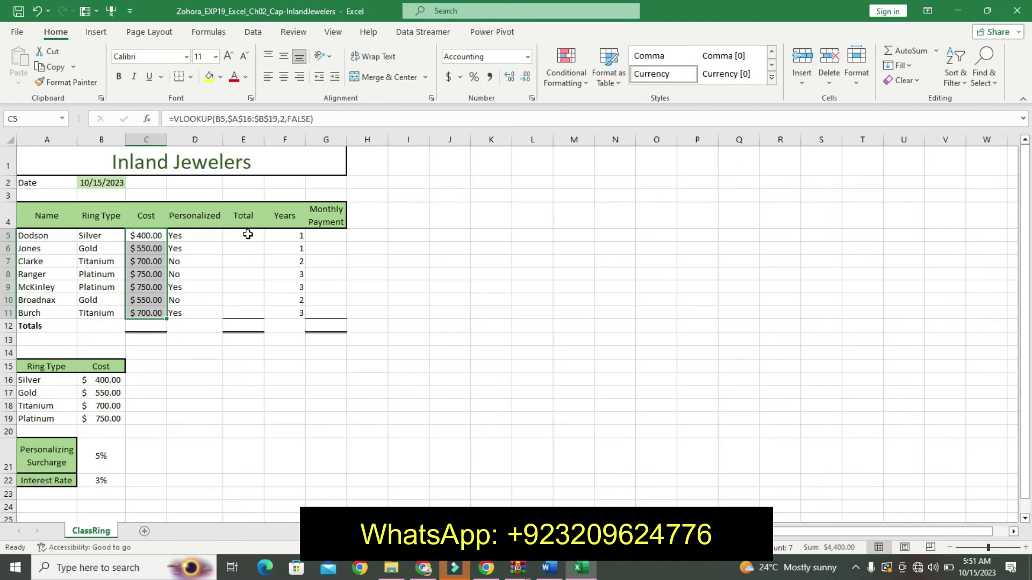
Begin an IF formula in E5 that tests D5 and adds C5 times a surcharge to C5.
left_click(249, 232)
type("=")
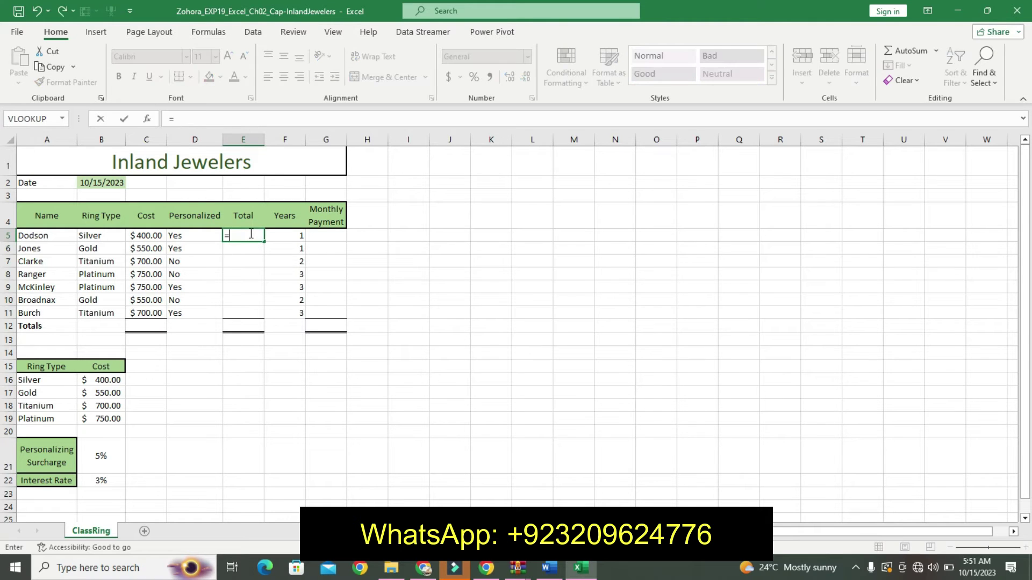
type("if")
key("Tab")
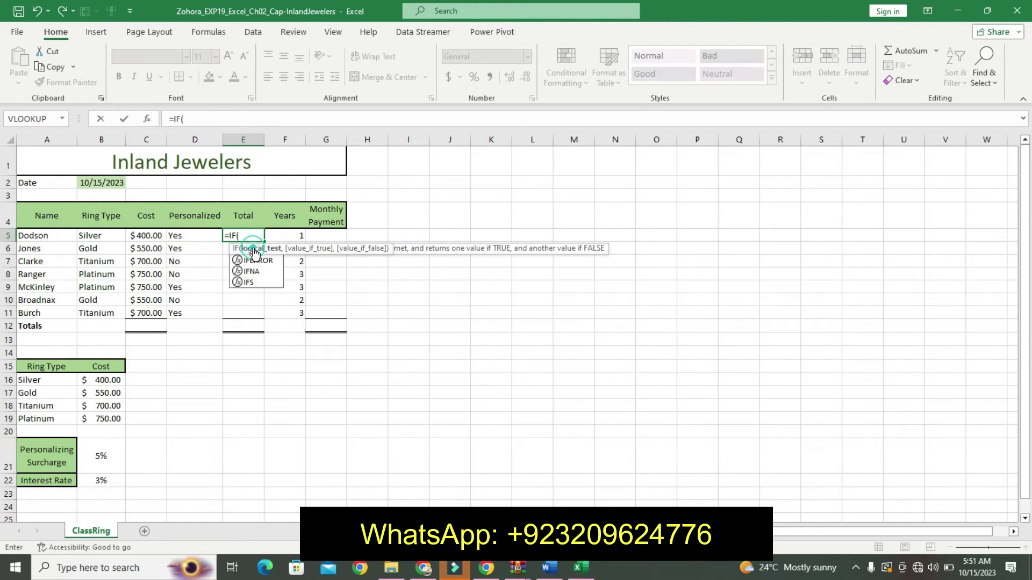
left_click(190, 234)
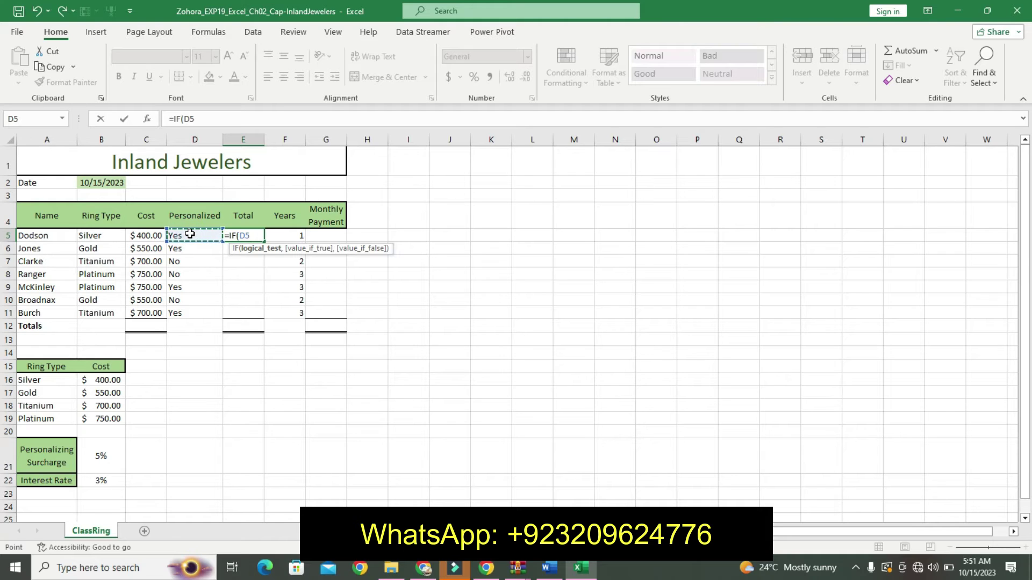
type("=\"YES")
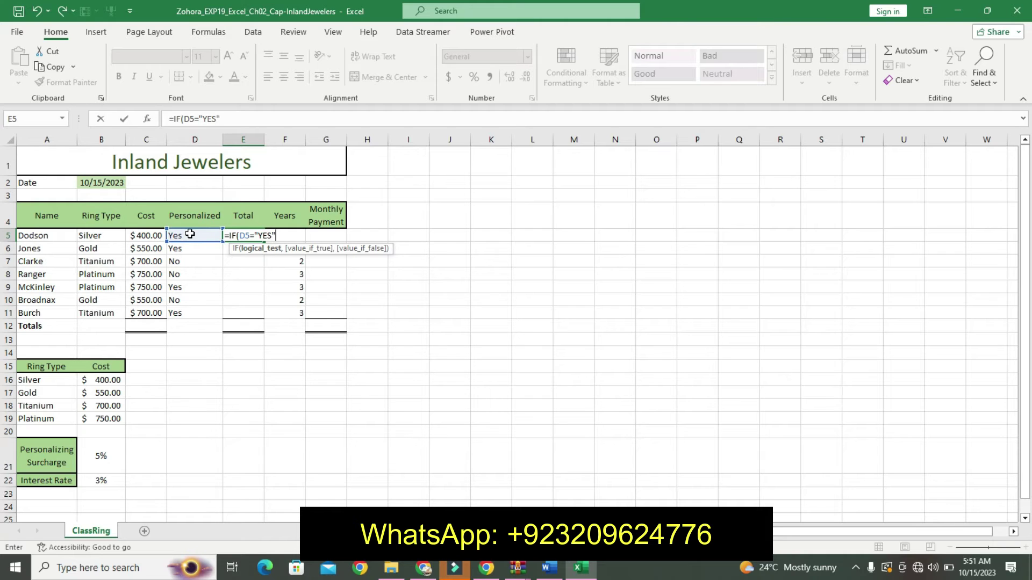
type(",")
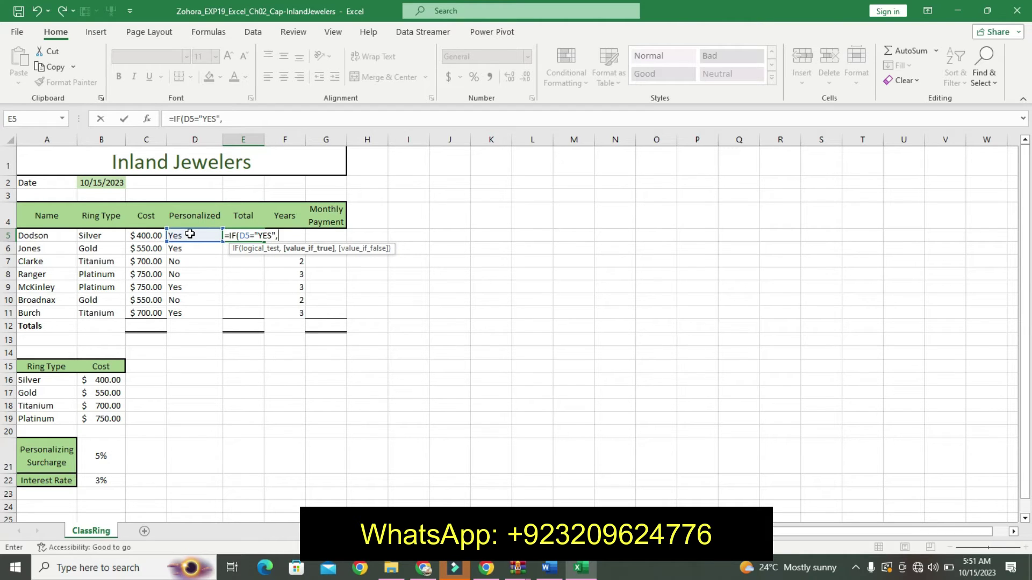
left_click(147, 236)
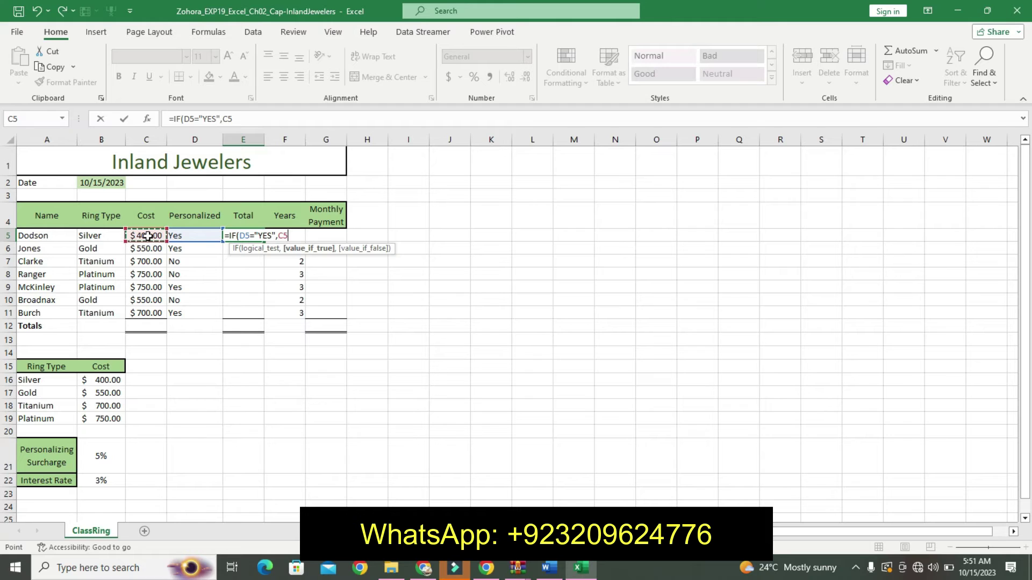
type("+(")
left_click(151, 235)
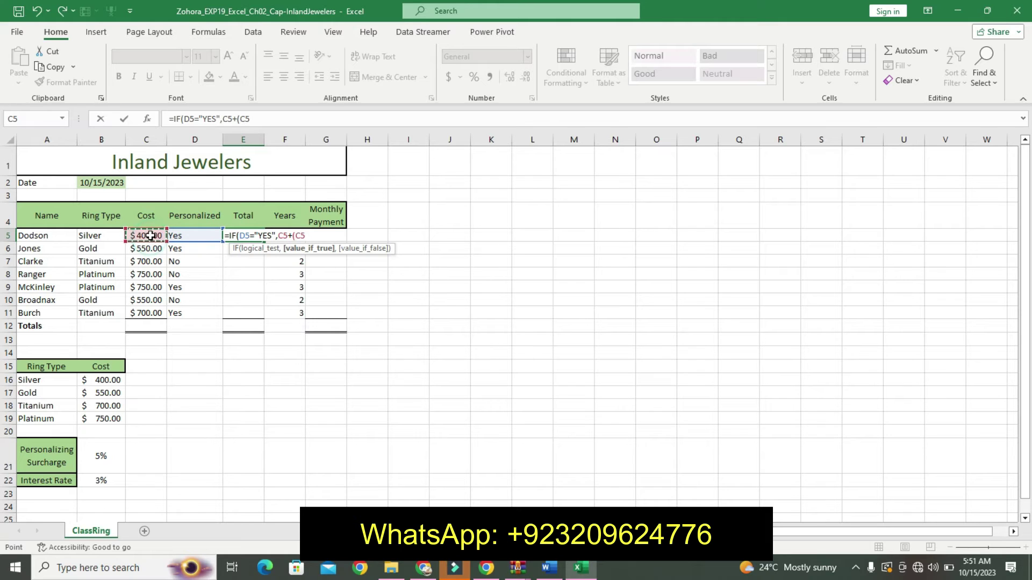
type("*")
Finish the E5 formula with an absolute $B$21 rate and C5 as the else value, giving 420.
left_click(58, 449)
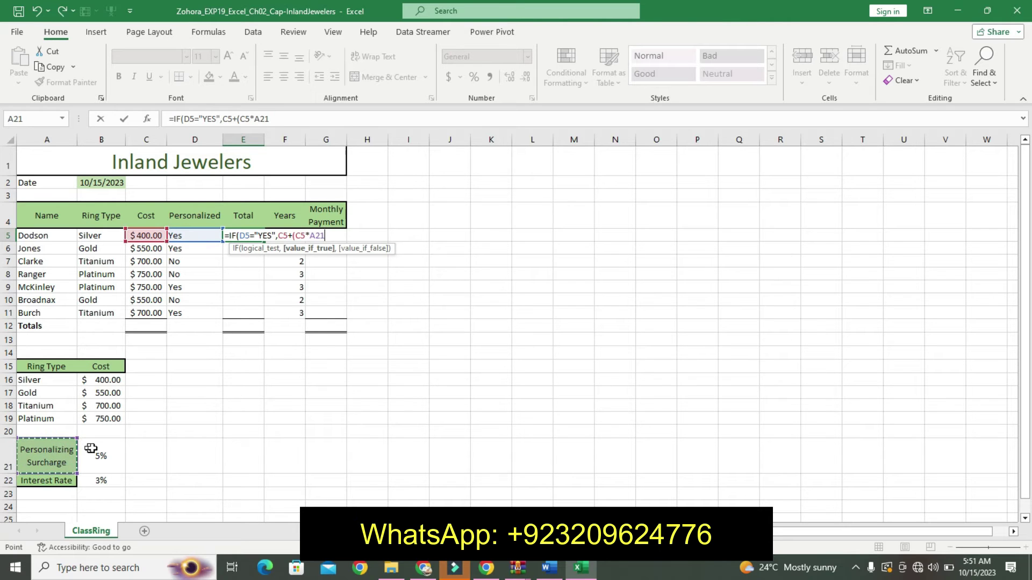
left_click(90, 449)
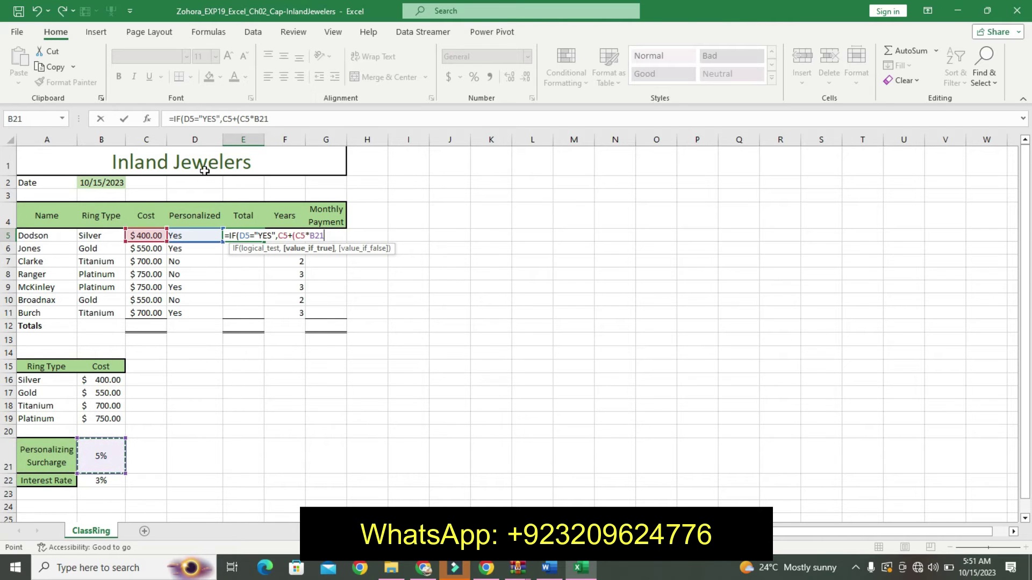
left_click_drag(255, 119, 273, 119)
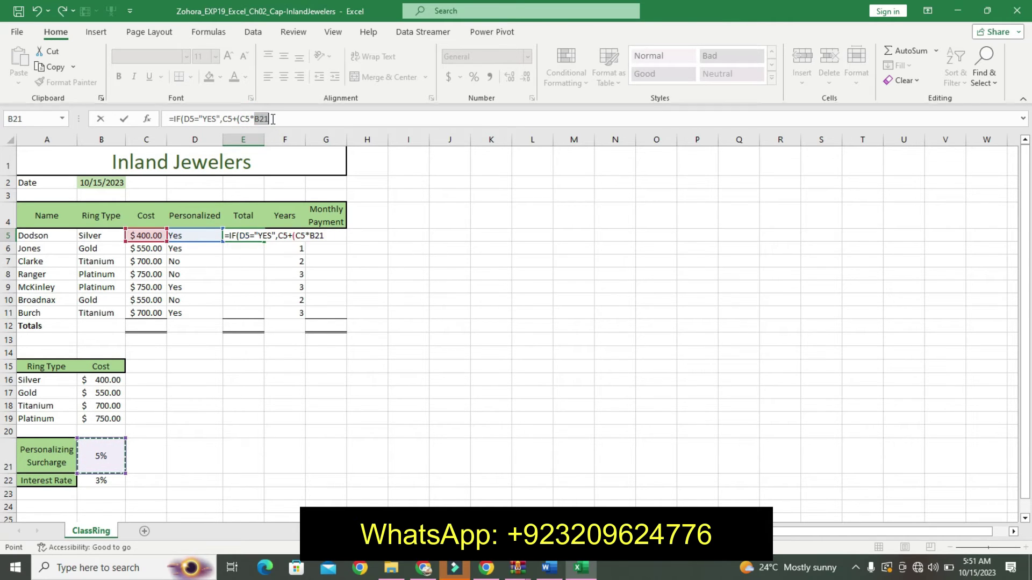
key("F4")
left_click(280, 119)
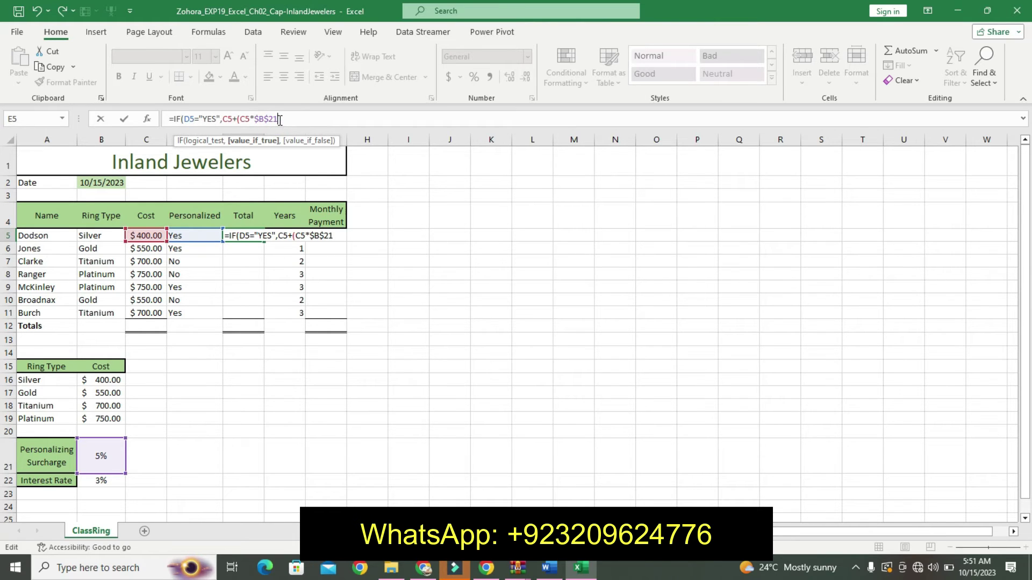
type(",")
left_click(155, 236)
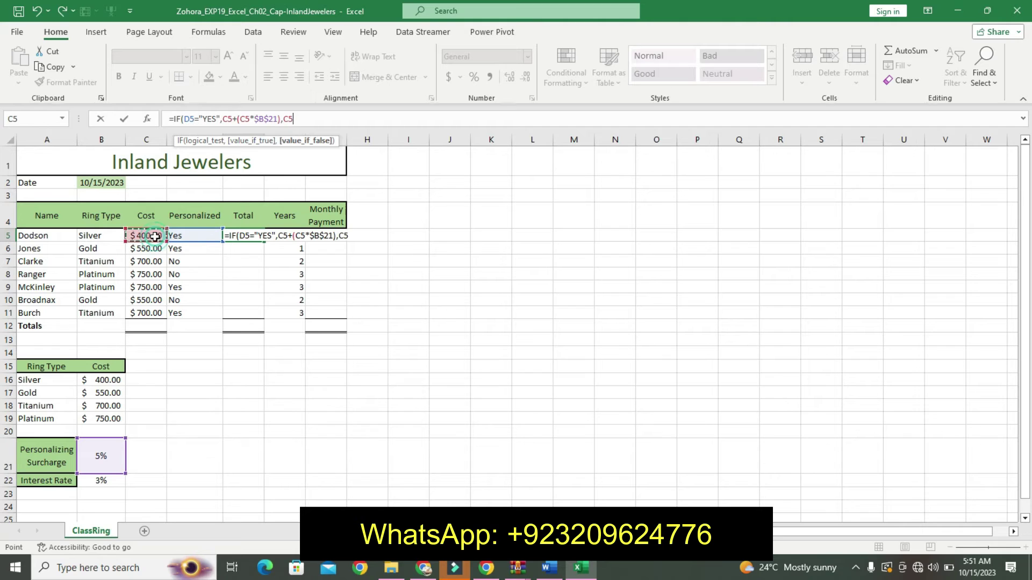
type(")")
key("Return")
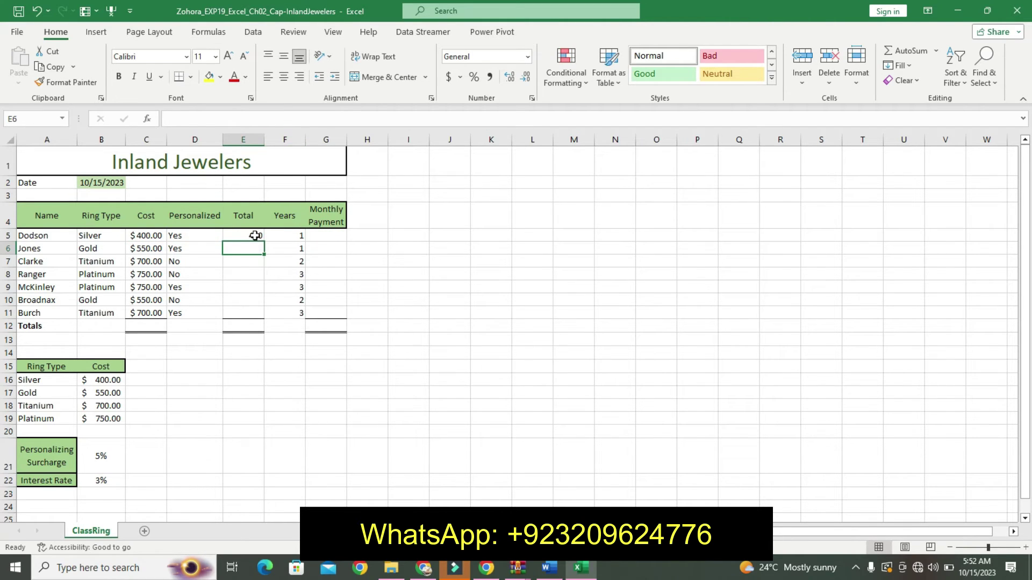
left_click(255, 236)
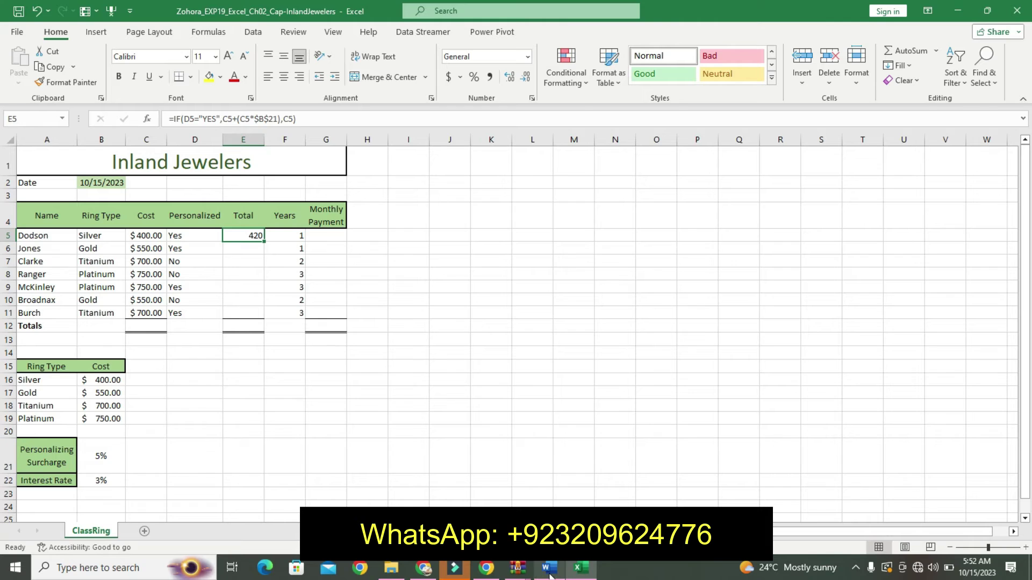
left_click(548, 570)
Undo step 7's emphasis and make step 8 bold 14 pt with cyan highlighting in Word.
key("ctrl+z")
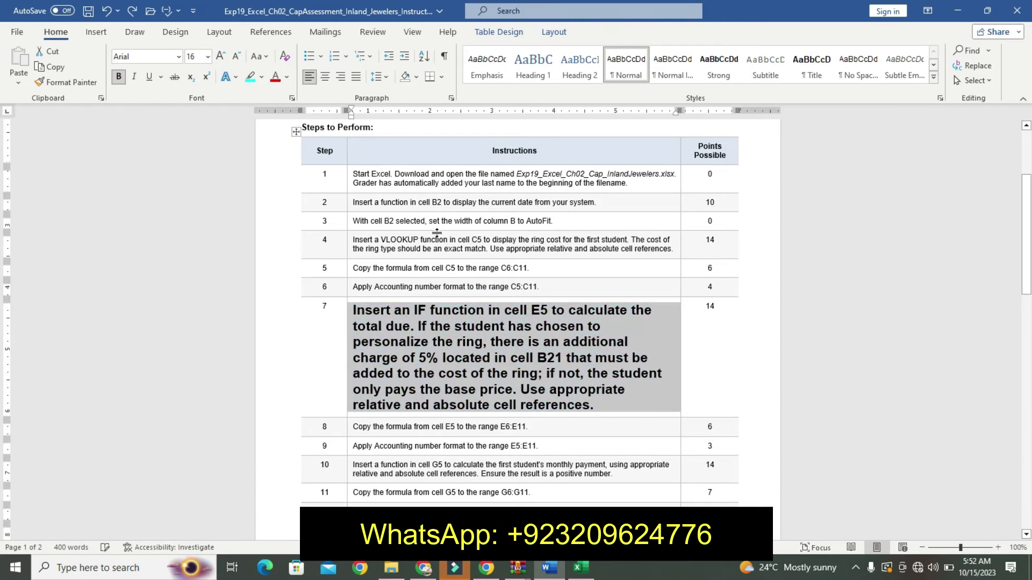
key("ctrl+z")
key("ctrl+z")
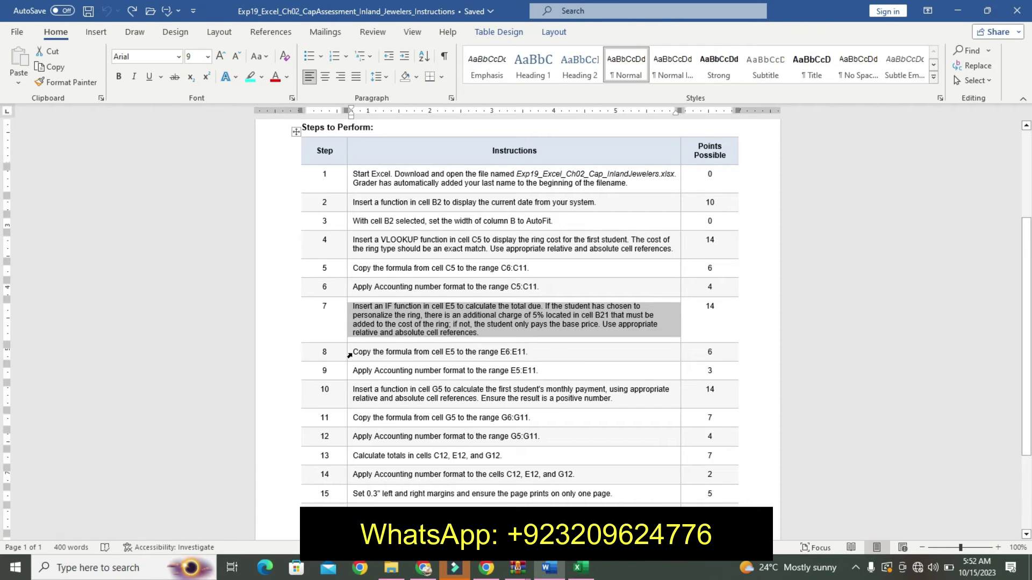
left_click(350, 355)
left_click(425, 315)
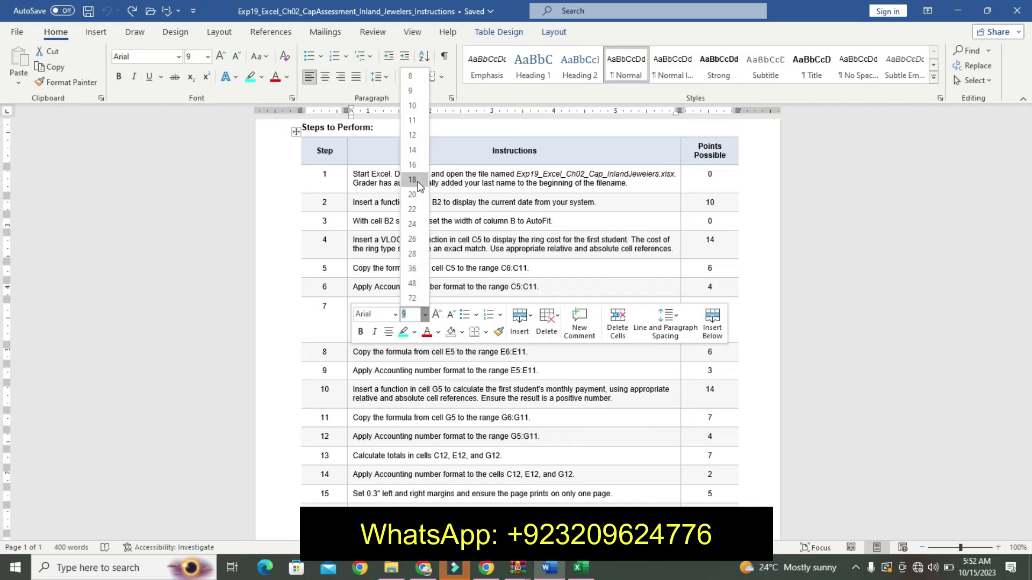
left_click(412, 150)
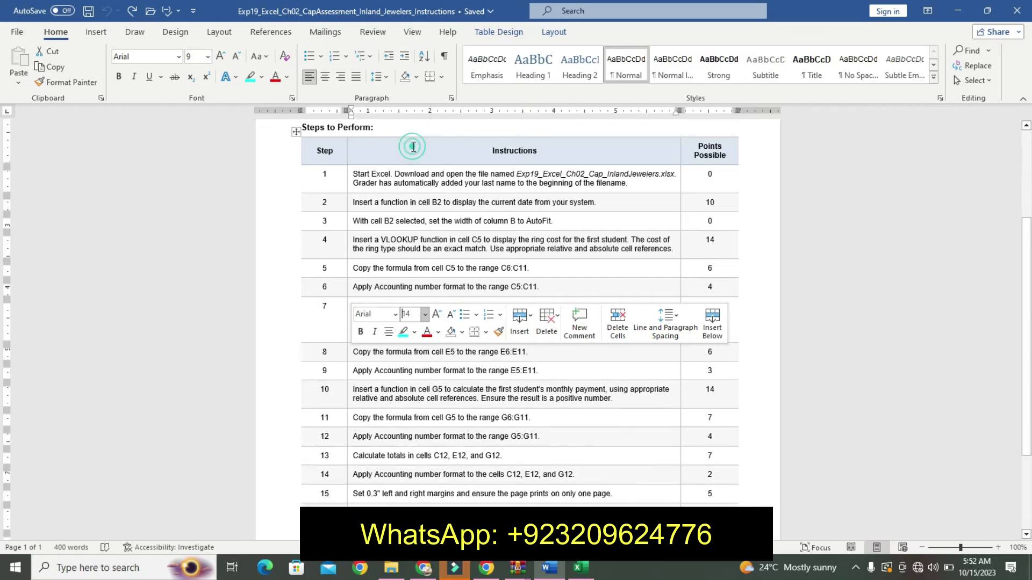
left_click(361, 332)
left_click(401, 333)
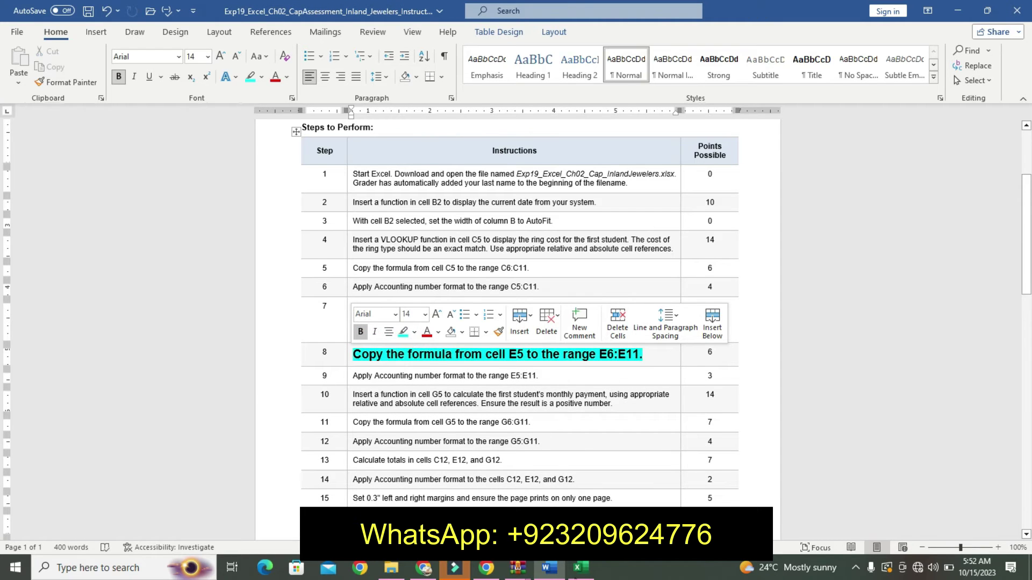
Fill the E5 total formula down through E11, then undo step 8's emphasis in Word.
key("alt+Tab")
left_click_drag(263, 240, 264, 318)
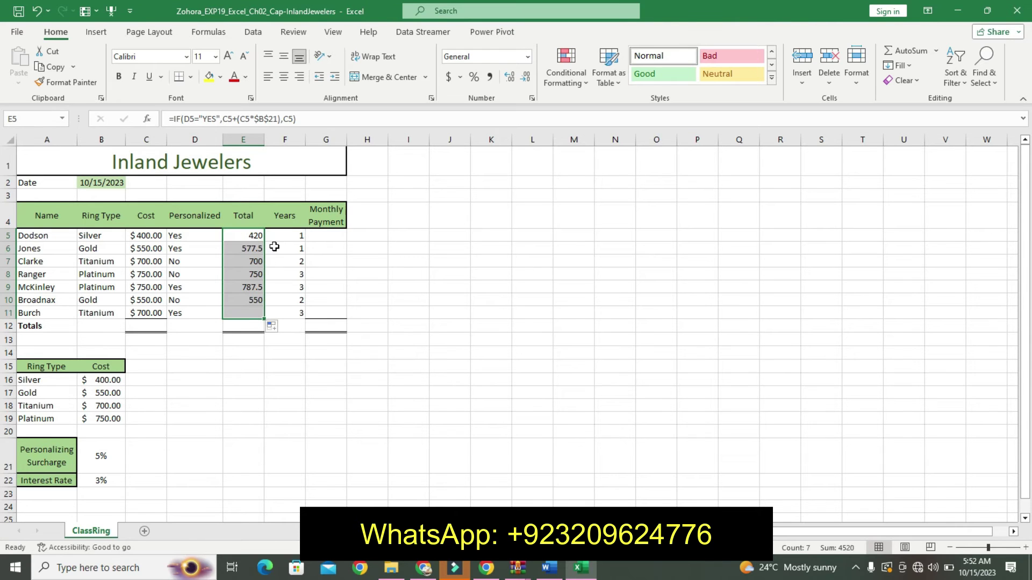
left_click(548, 567)
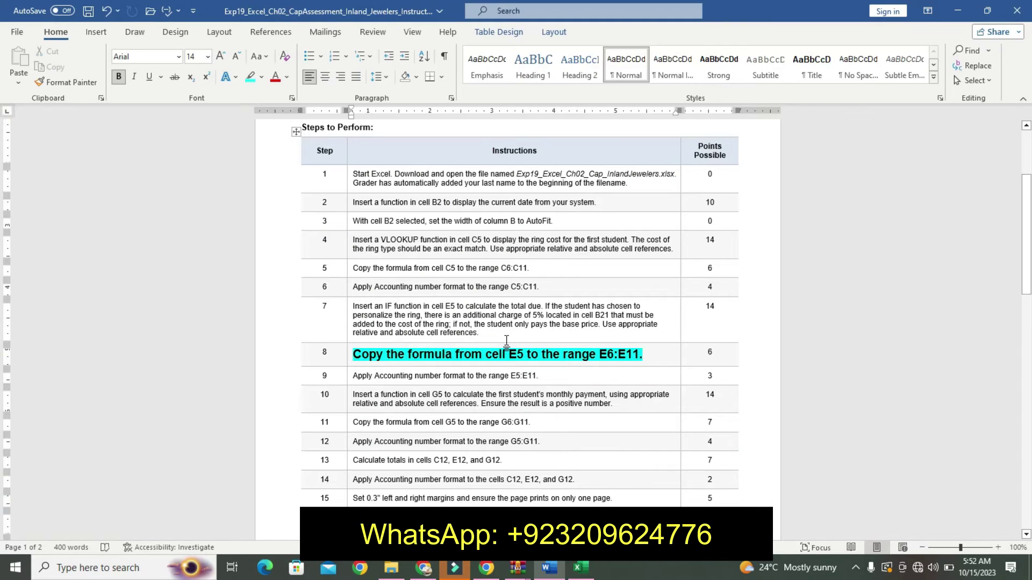
key("ctrl+z")
key("ctrl+z")
key("ctrl+z")
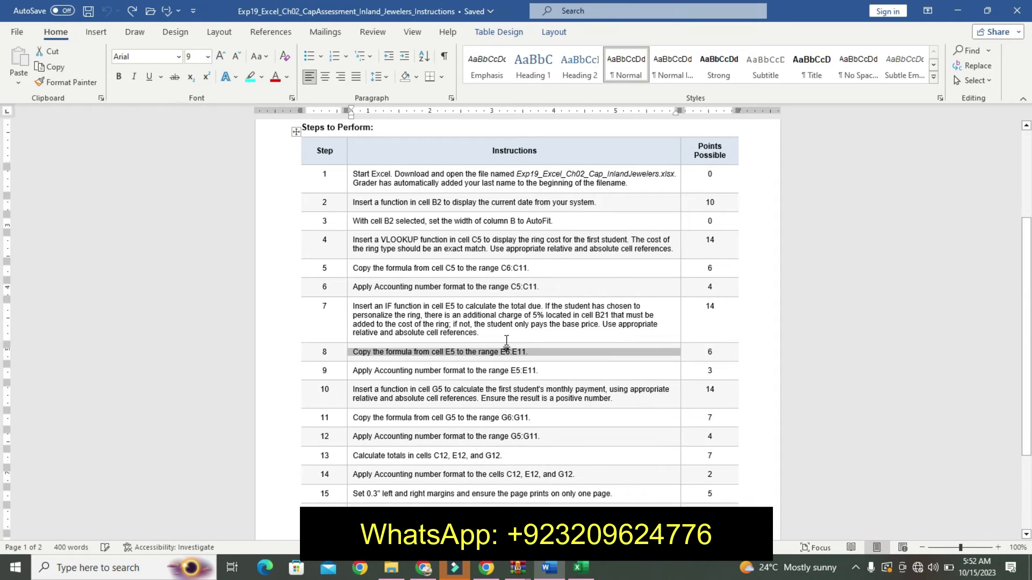
Make the step 9 instruction bold 14 pt with cyan highlighting.
left_click(352, 372)
left_click(425, 333)
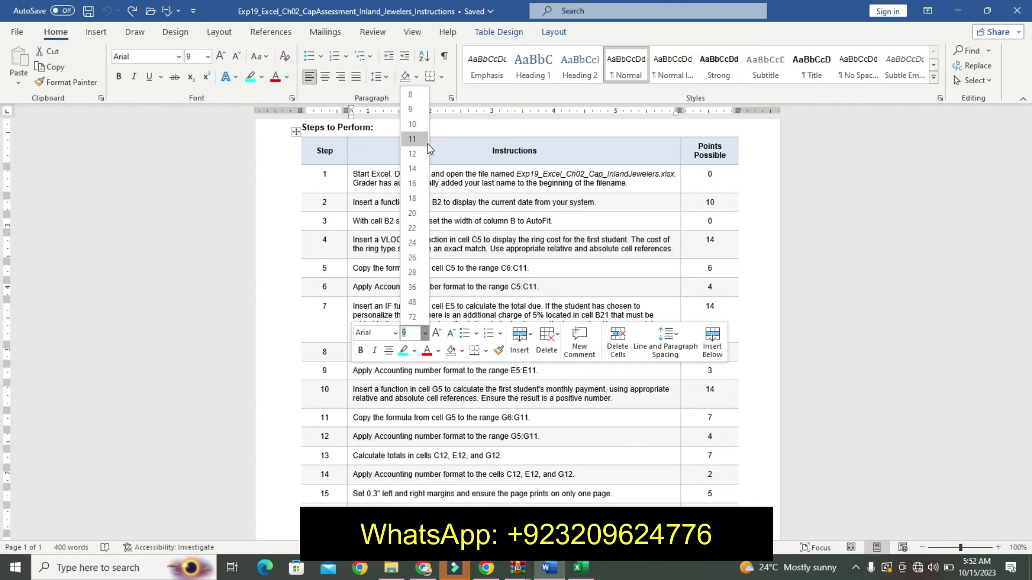
left_click(418, 167)
left_click(361, 352)
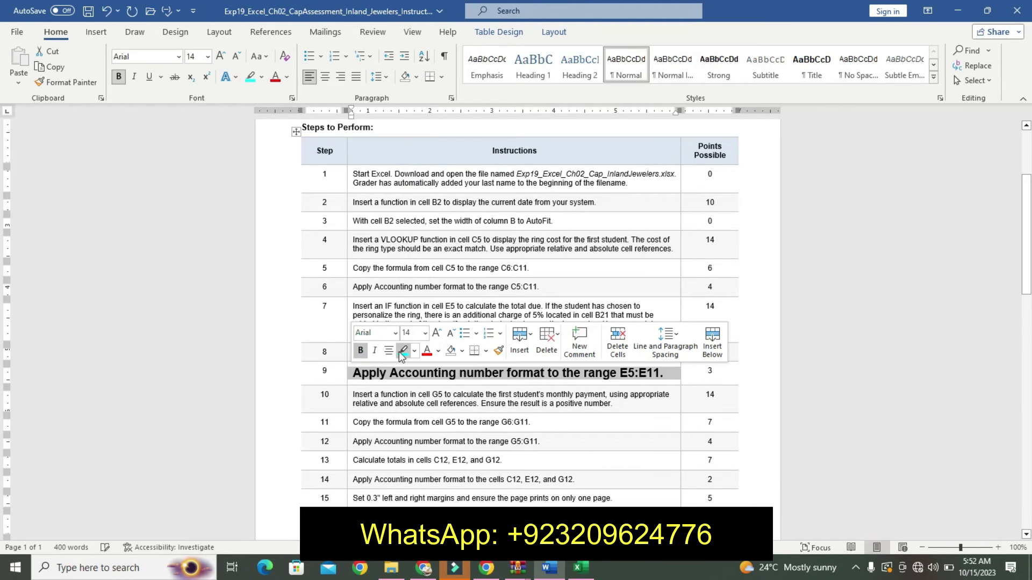
left_click(404, 348)
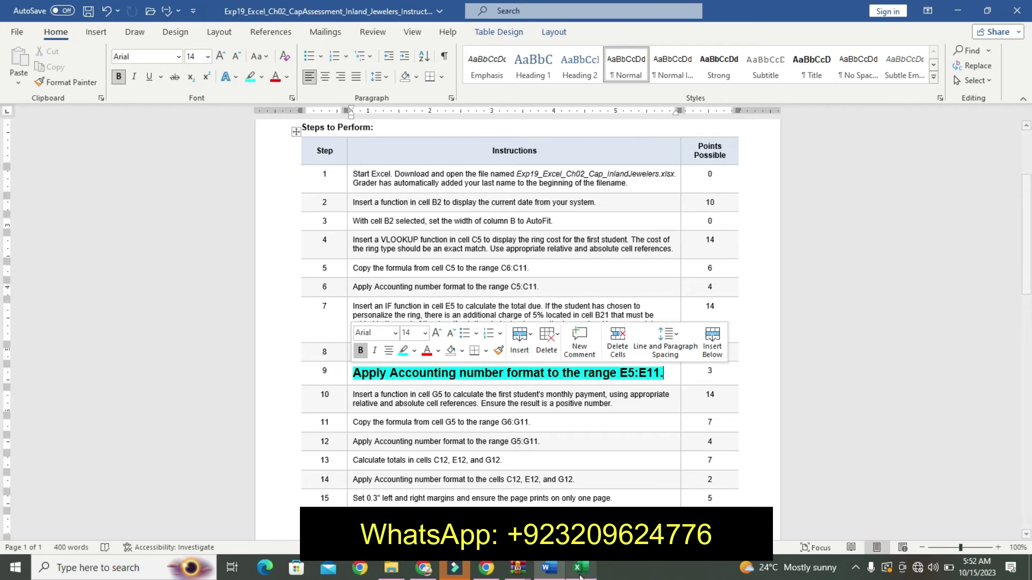
Apply Accounting number format to E5:E11, then undo step 9's emphasis in Word.
left_click(580, 568)
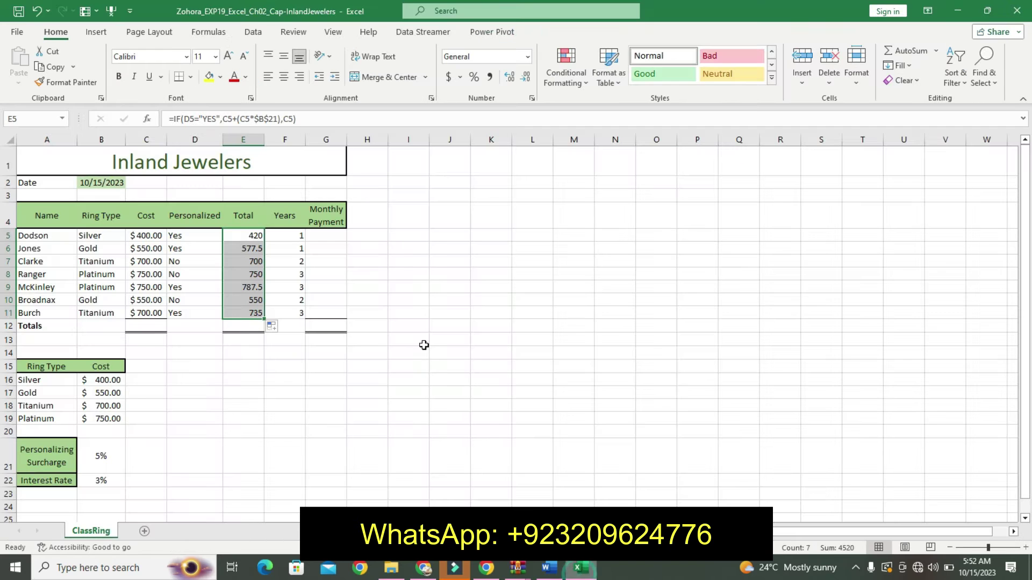
left_click(448, 77)
left_click(548, 567)
key("ctrl+z")
key("ctrl+z")
key("ctrl+z")
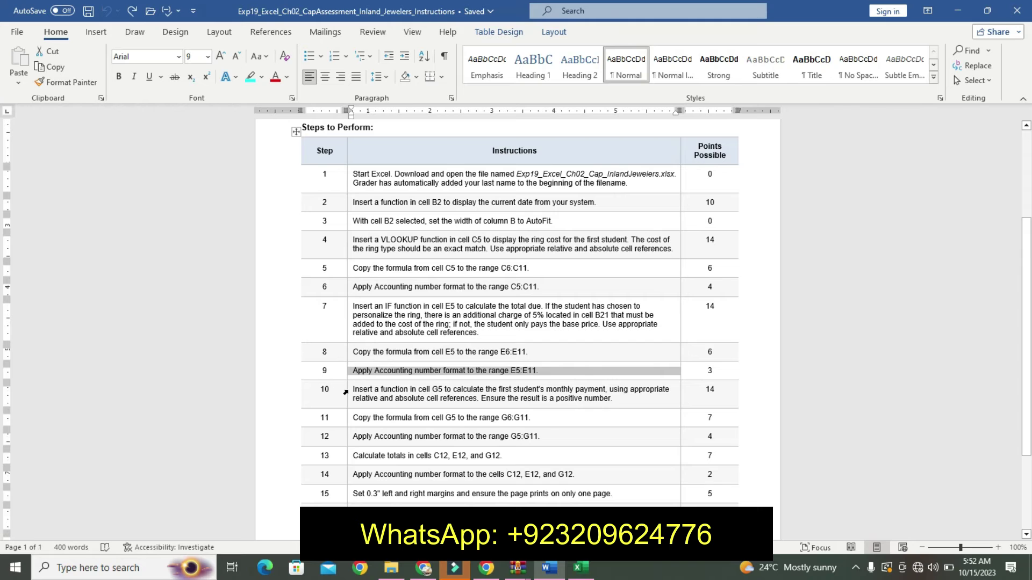
Format the step 10 instruction as bold 14 pt with cyan highlight, then bring up the Inland Jewelers workbook.
left_click(346, 392)
left_click(423, 351)
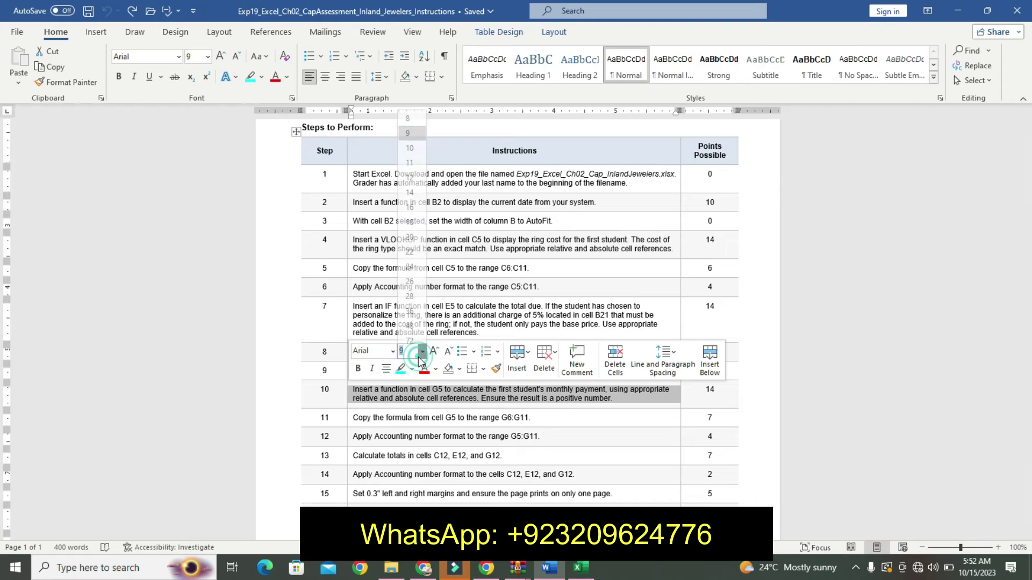
left_click(410, 187)
left_click(357, 369)
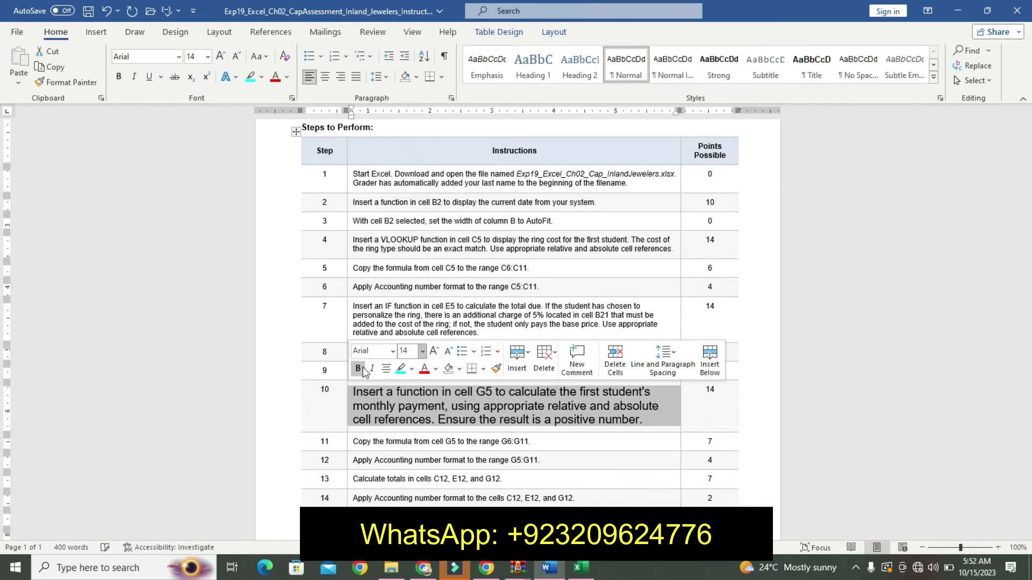
left_click(400, 369)
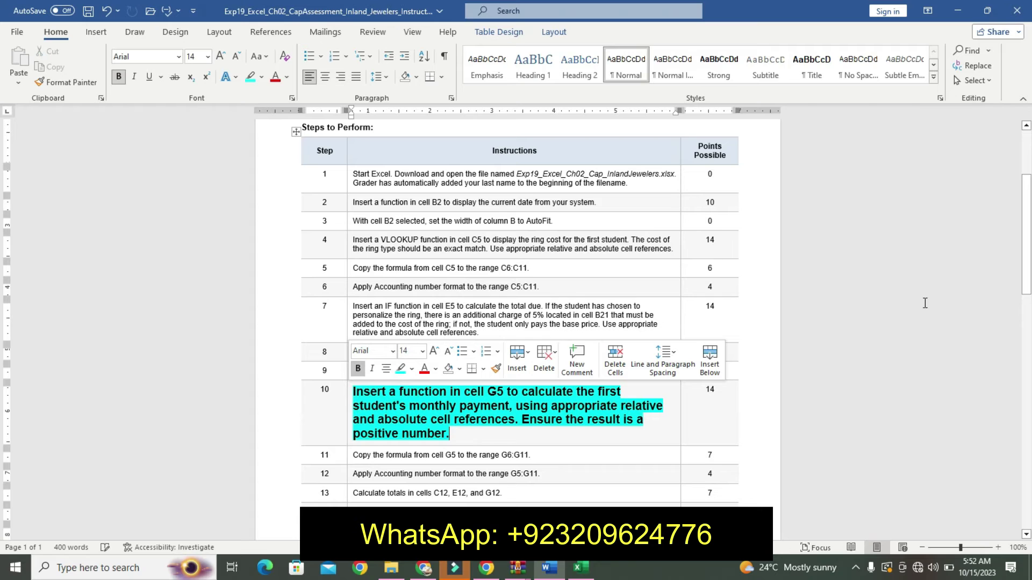
left_click_drag(1021, 275, 1019, 290)
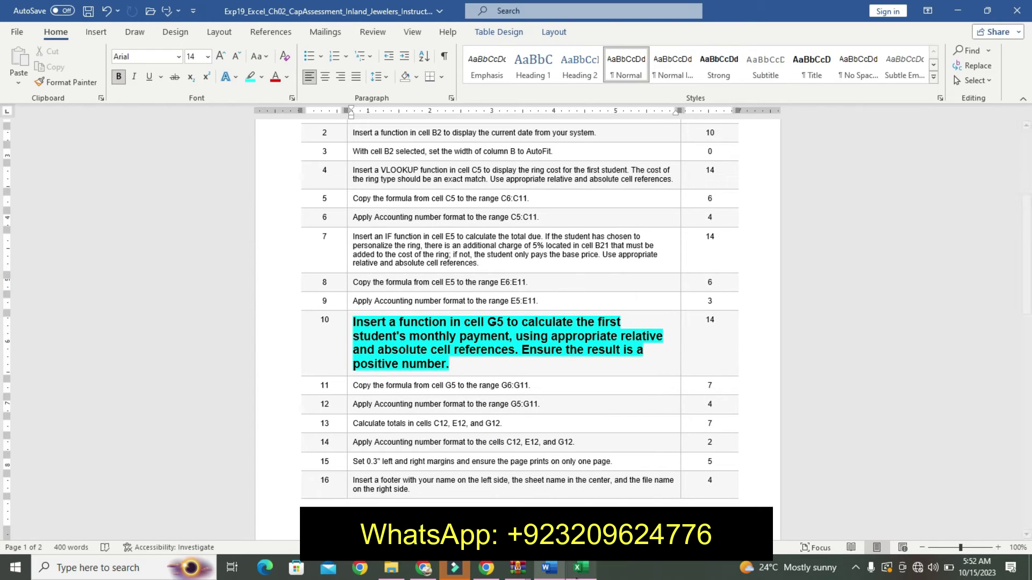
left_click(579, 568)
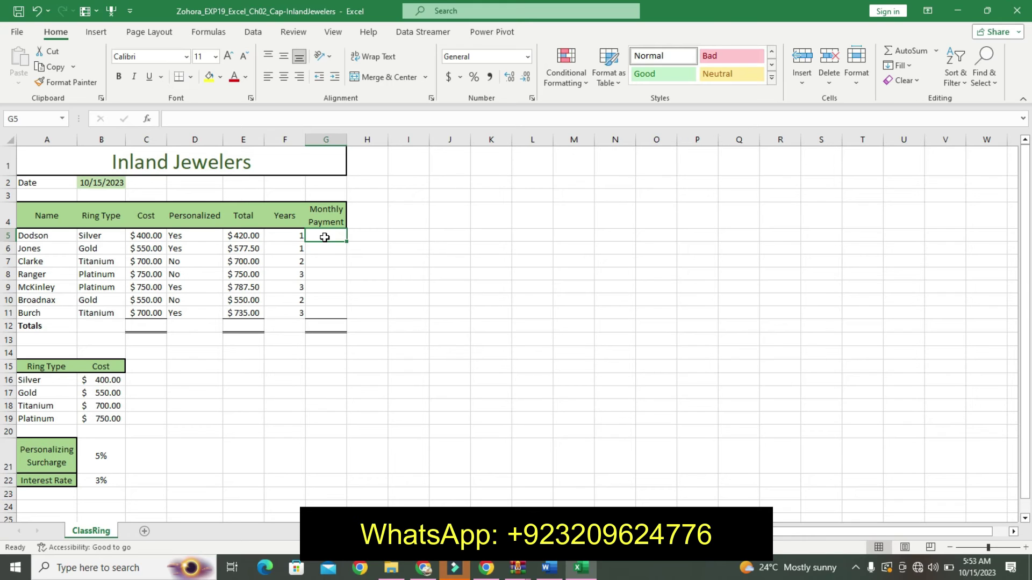
Start the G5 formula as =IF(D5="YES", after checking the Word instructions.
left_click(282, 119)
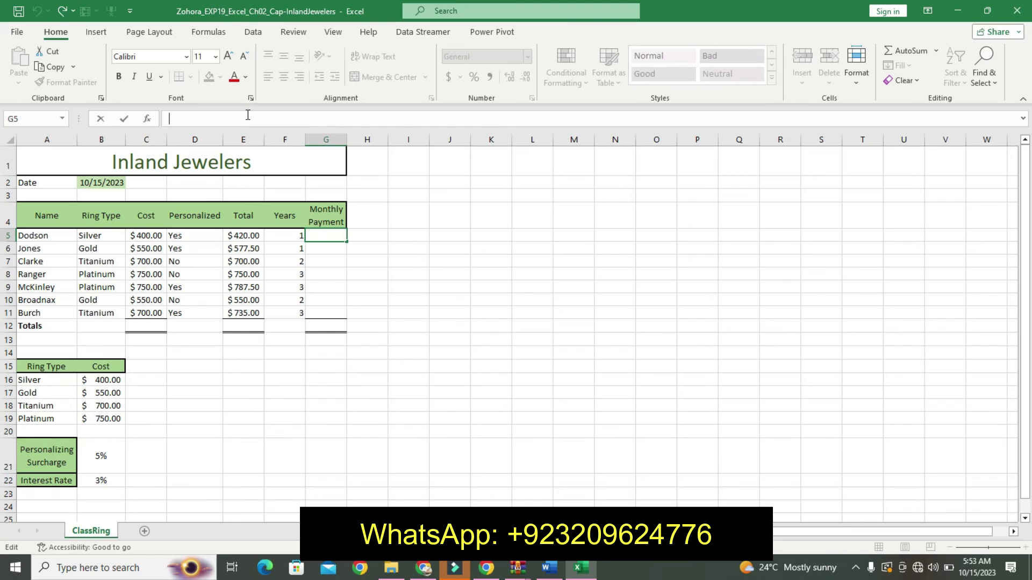
type("=")
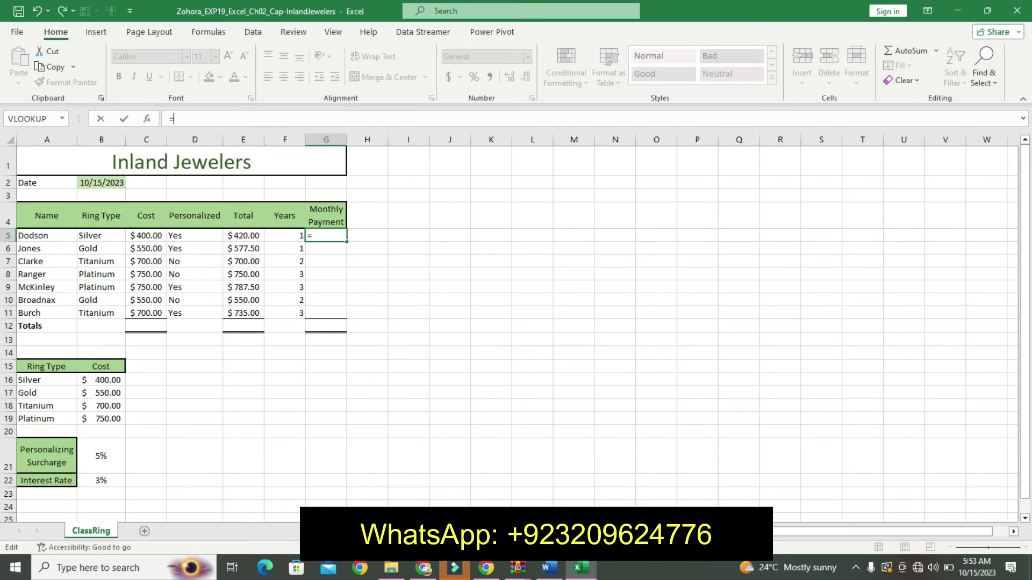
left_click(544, 568)
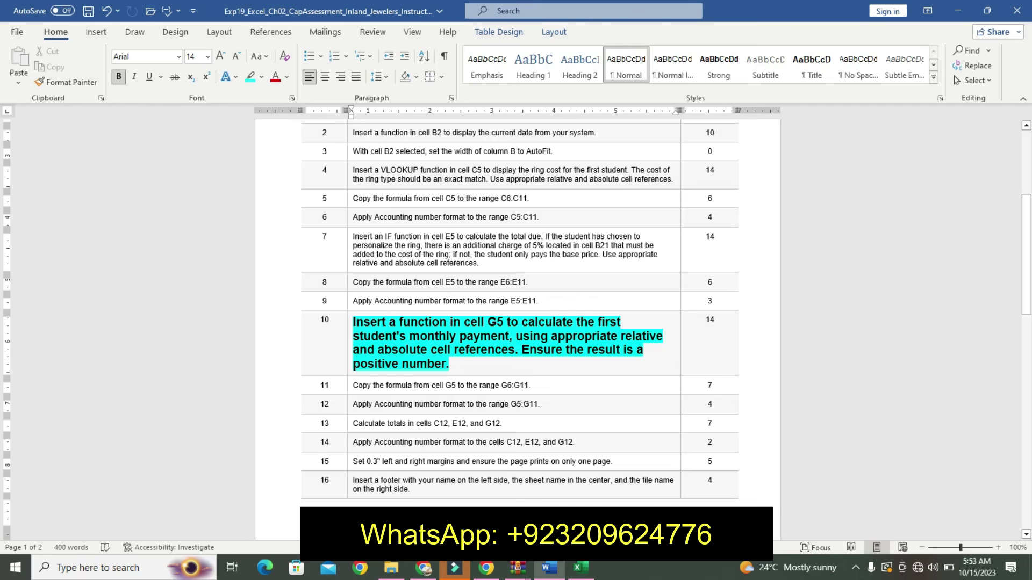
left_click(580, 568)
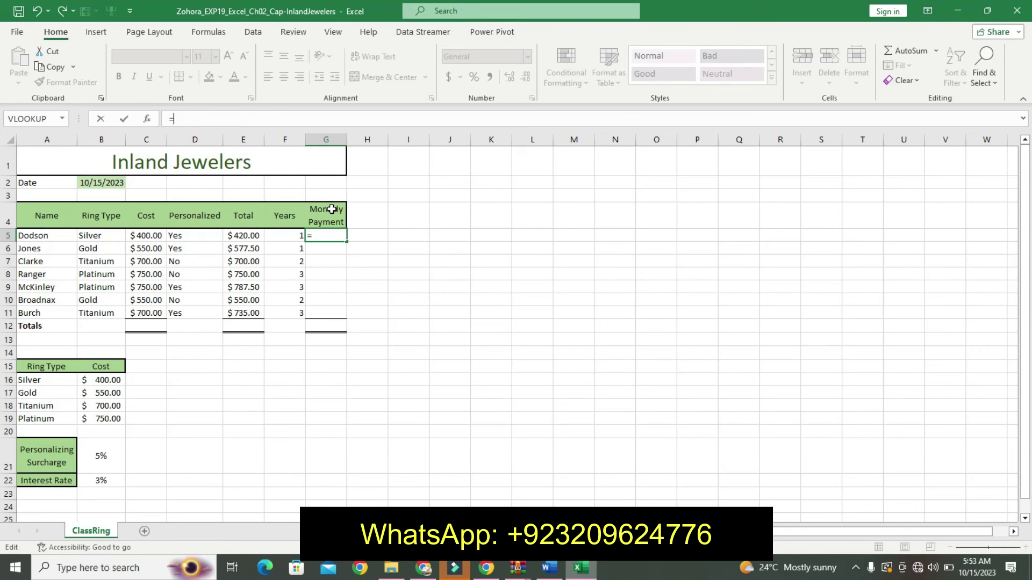
type("IF")
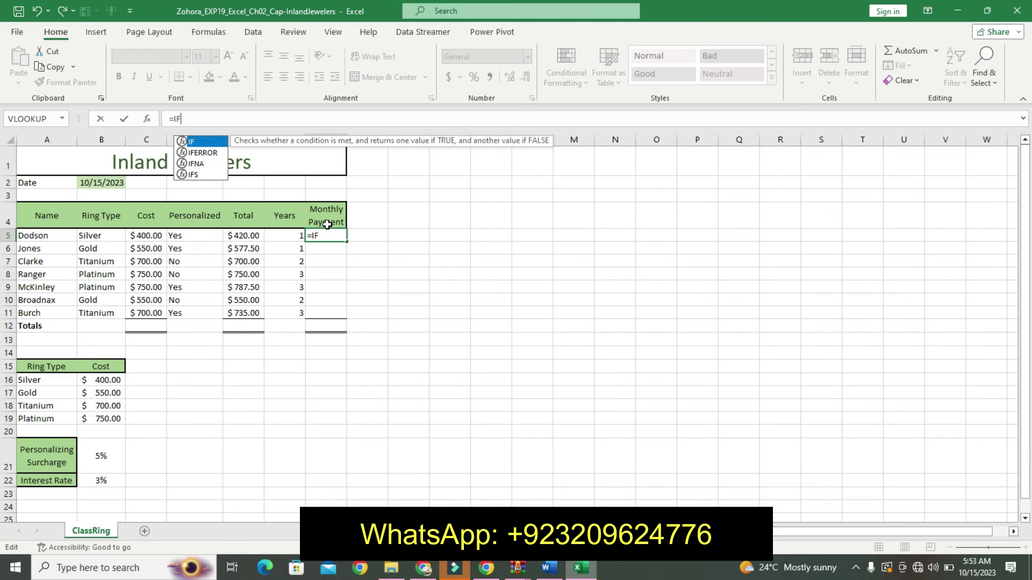
type("=")
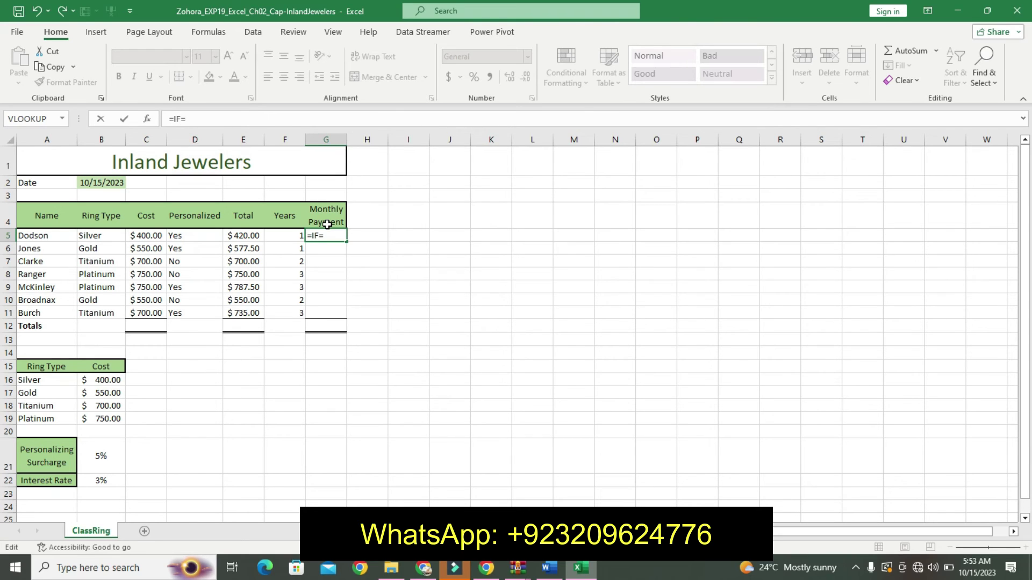
key("BackSpace")
type("(")
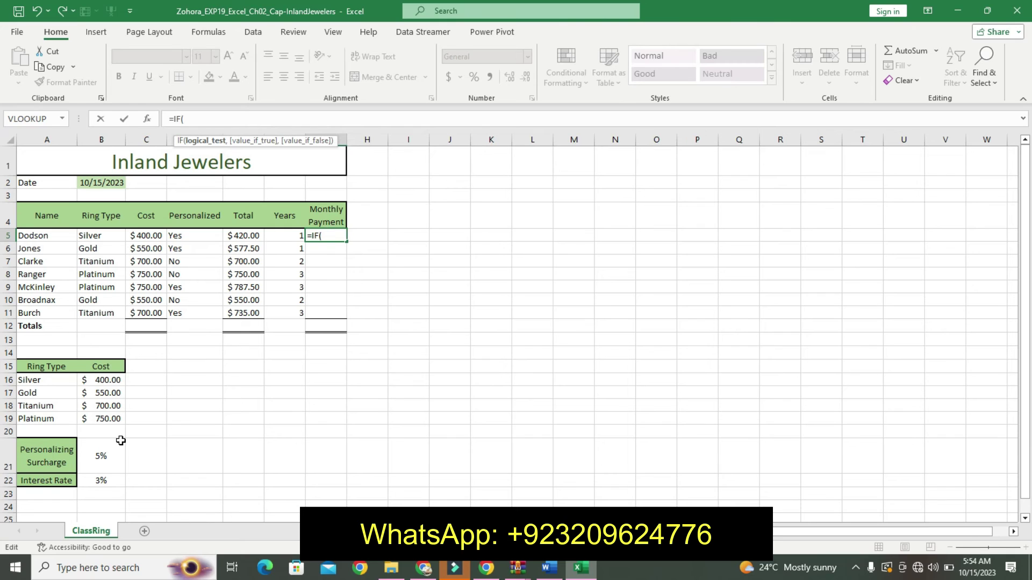
left_click(192, 236)
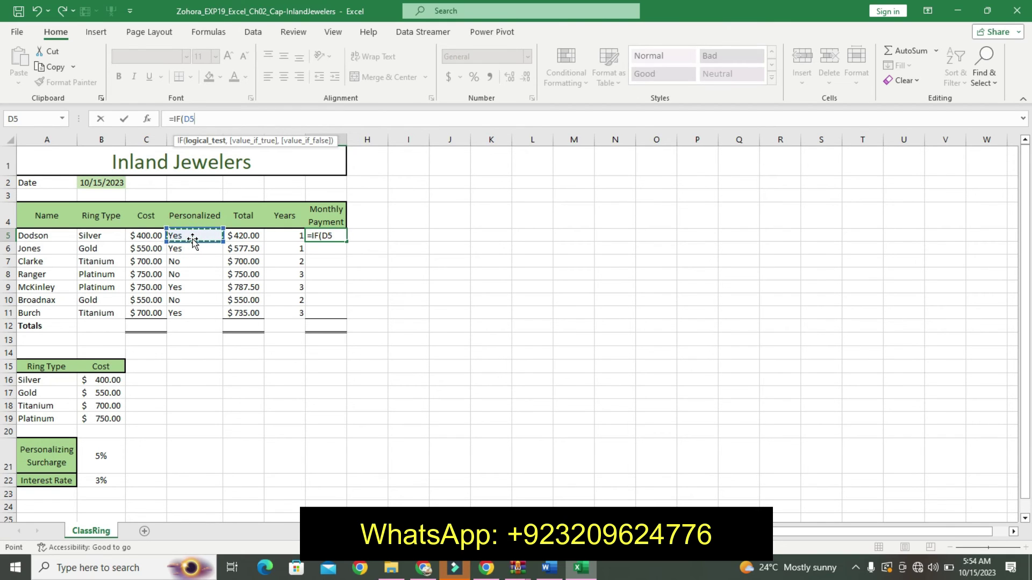
type("+")
key("BackSpace")
type("=")
type("\"Y")
type("ES\"")
type(",")
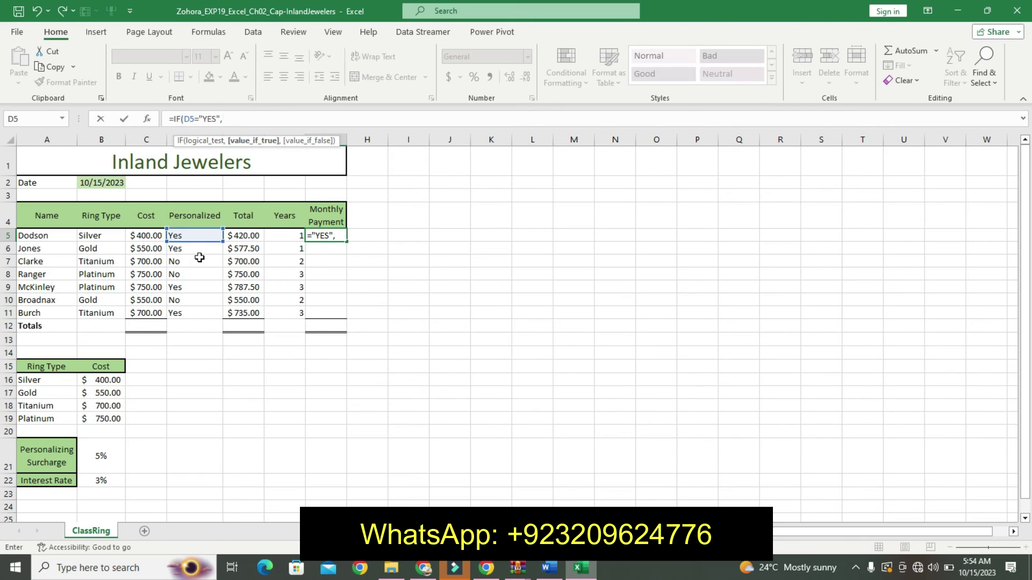
Complete it with C5+(C5*$B$21) if true and C5 otherwise, giving 420.
left_click(157, 235)
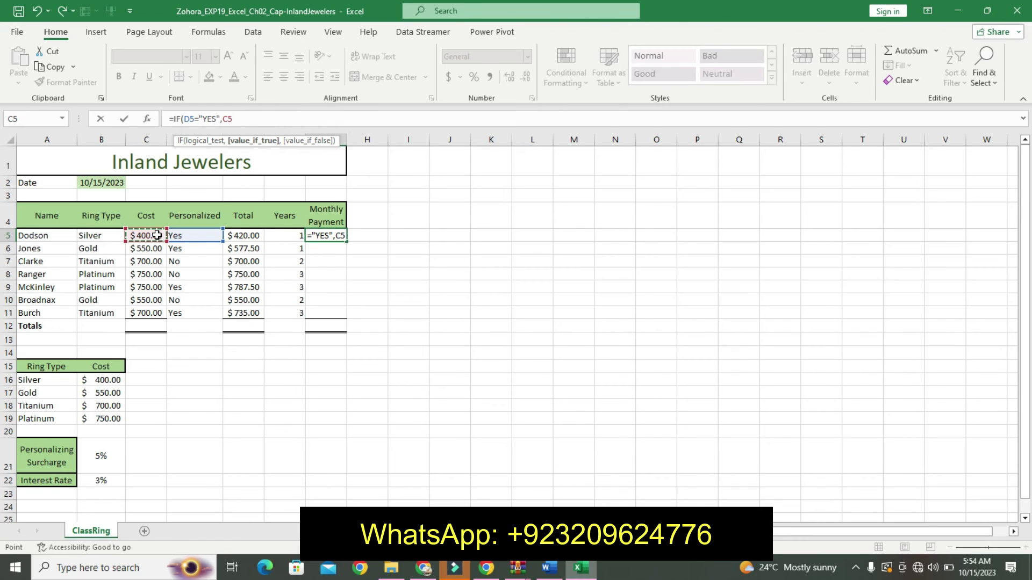
type("+")
type("(")
left_click(153, 236)
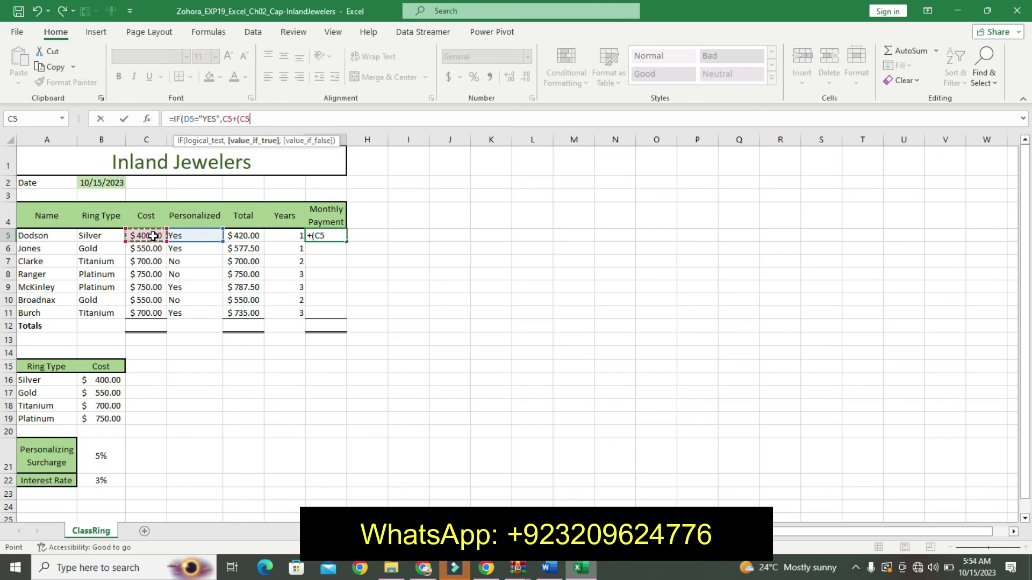
type("*")
left_click(102, 453)
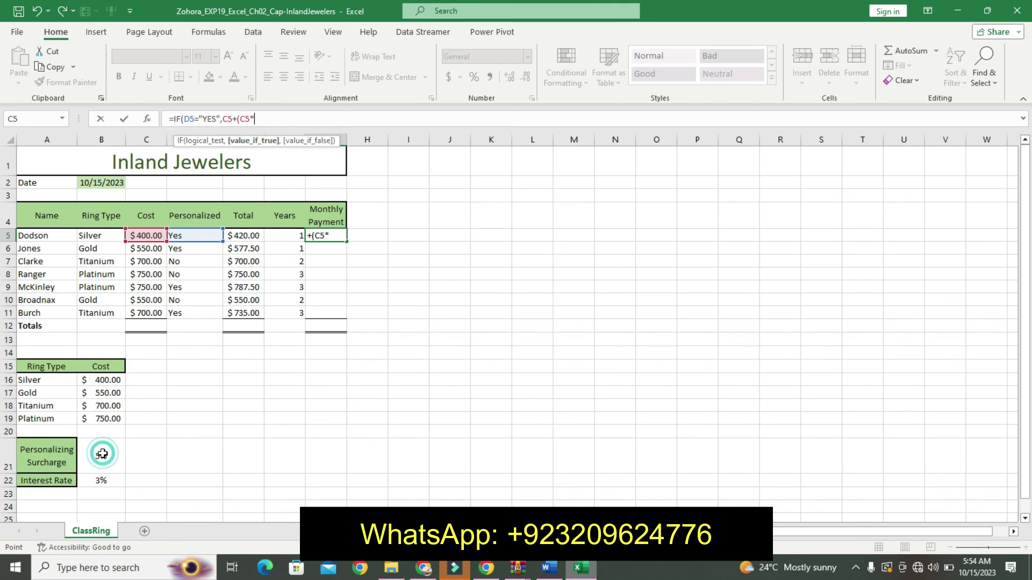
left_click(257, 118)
key("F4")
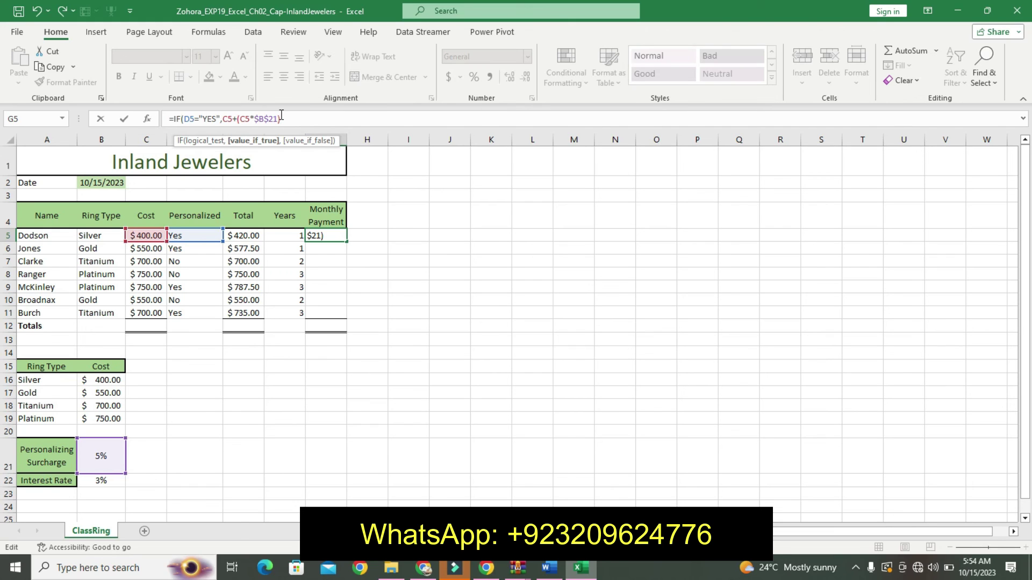
type(",")
left_click(149, 236)
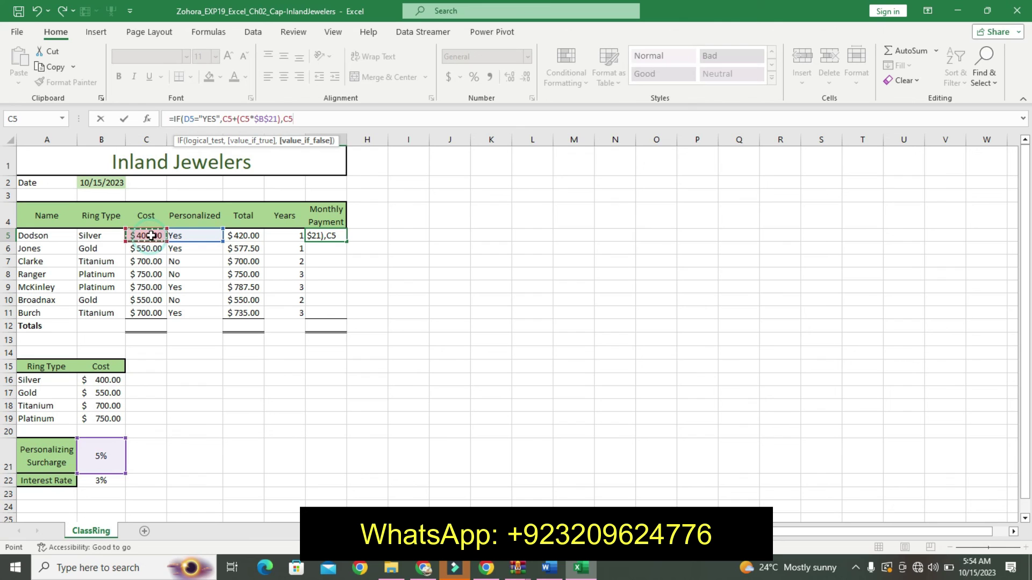
type(")")
key("Return")
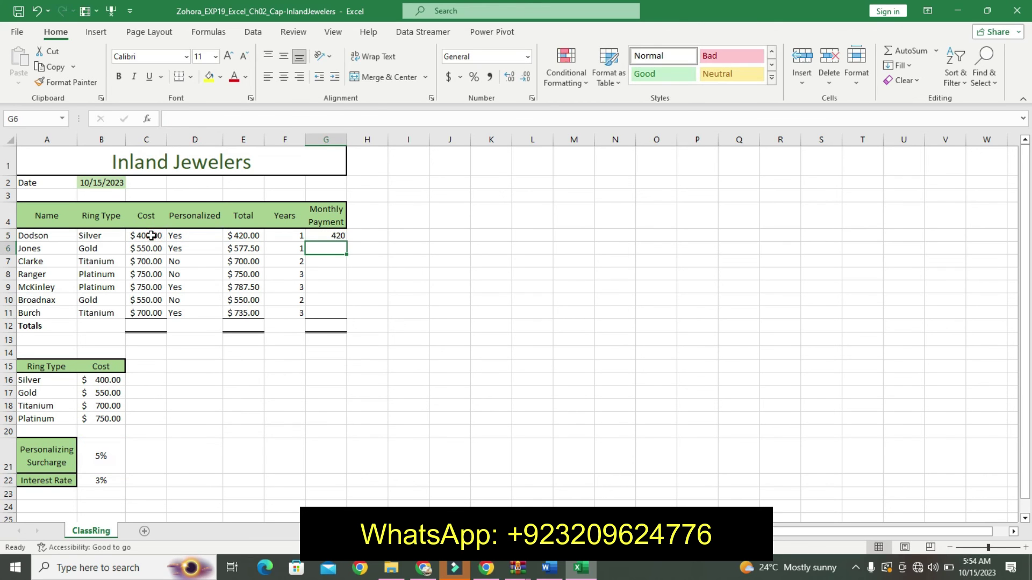
Undo step 10's emphasis and make step 11 bold 16 pt with cyan highlighting in Word.
left_click(549, 569)
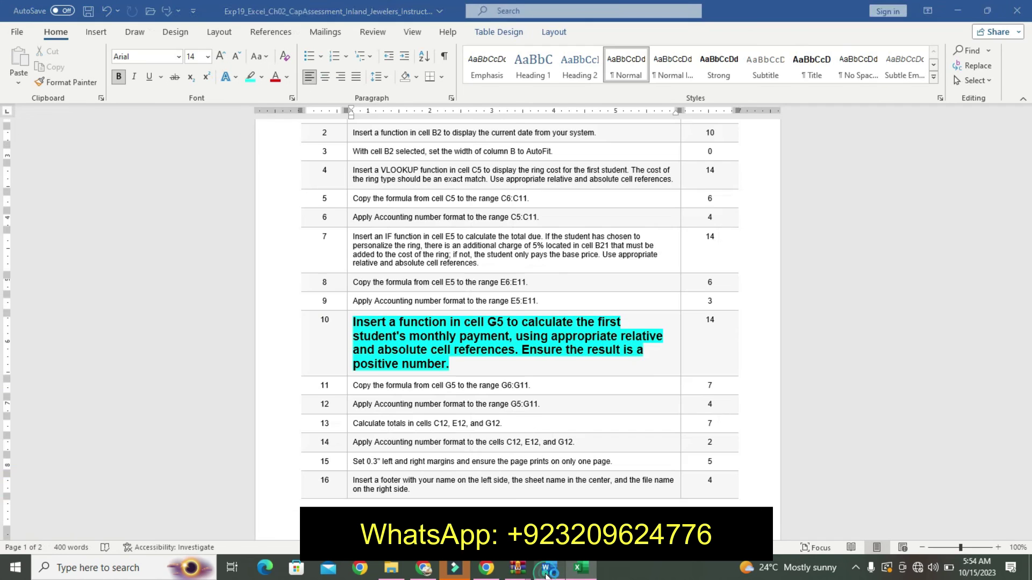
key("ctrl+z")
key("ctrl+z")
key("ctrl+z")
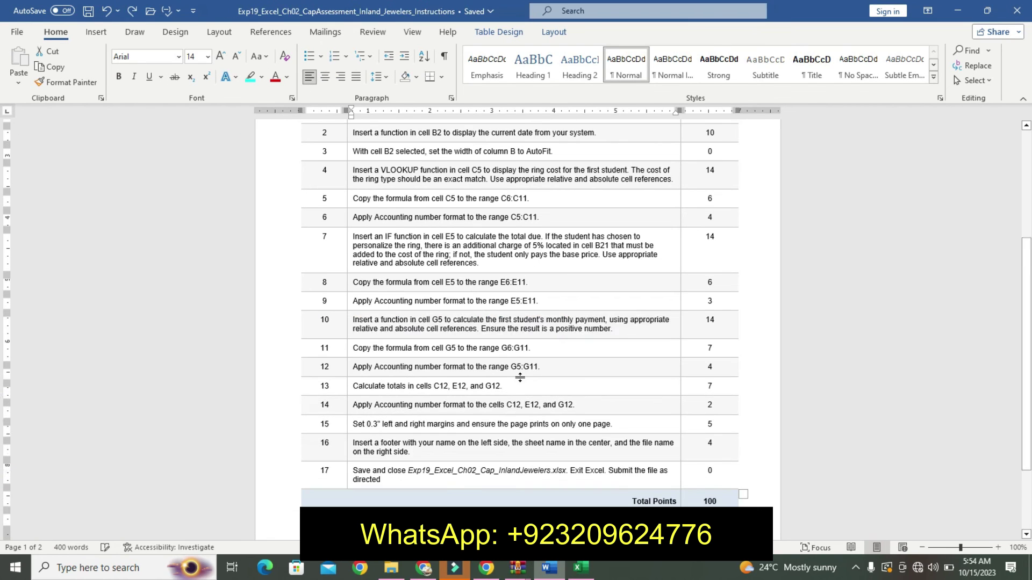
left_click(344, 355)
left_click(424, 321)
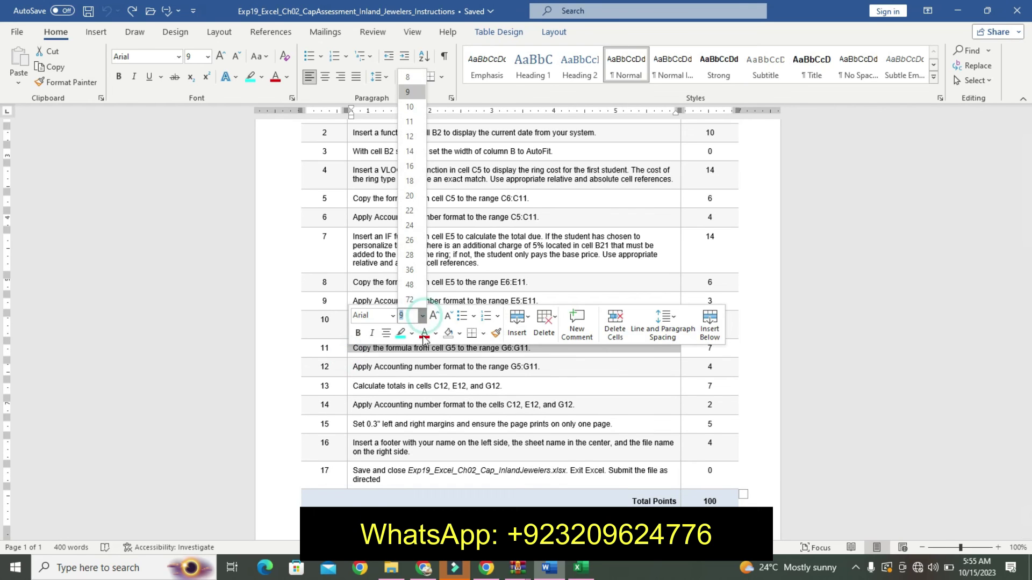
left_click(411, 180)
left_click(358, 333)
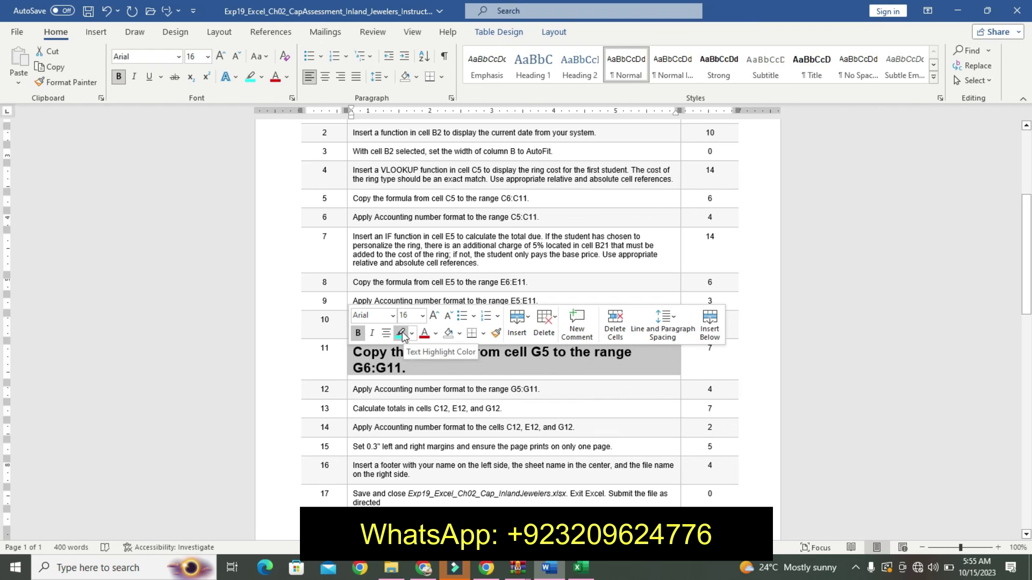
left_click(400, 333)
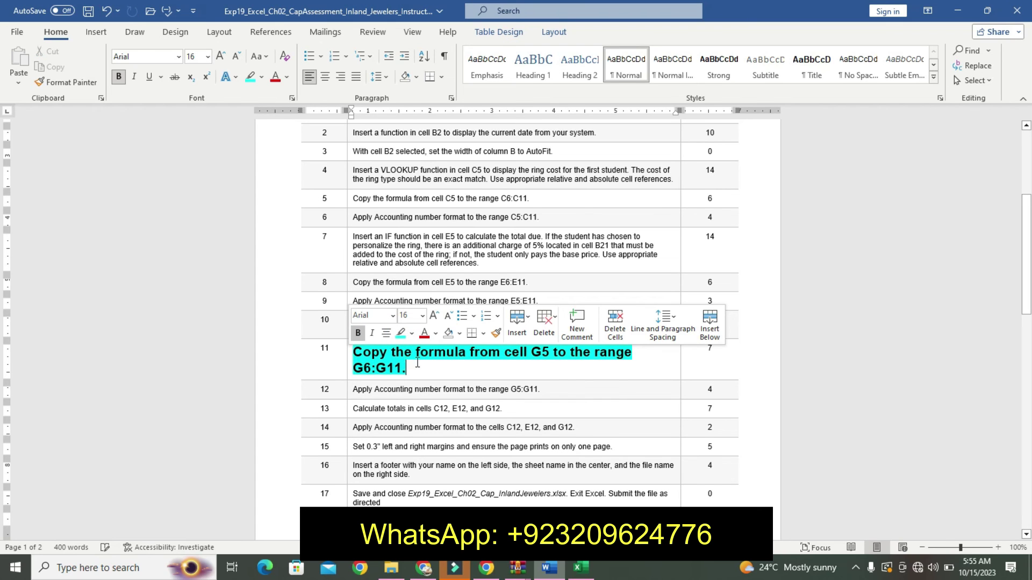
Fill the G5 payment formula down to G11, then undo step 11's emphasis and return Word to the top.
left_click(581, 568)
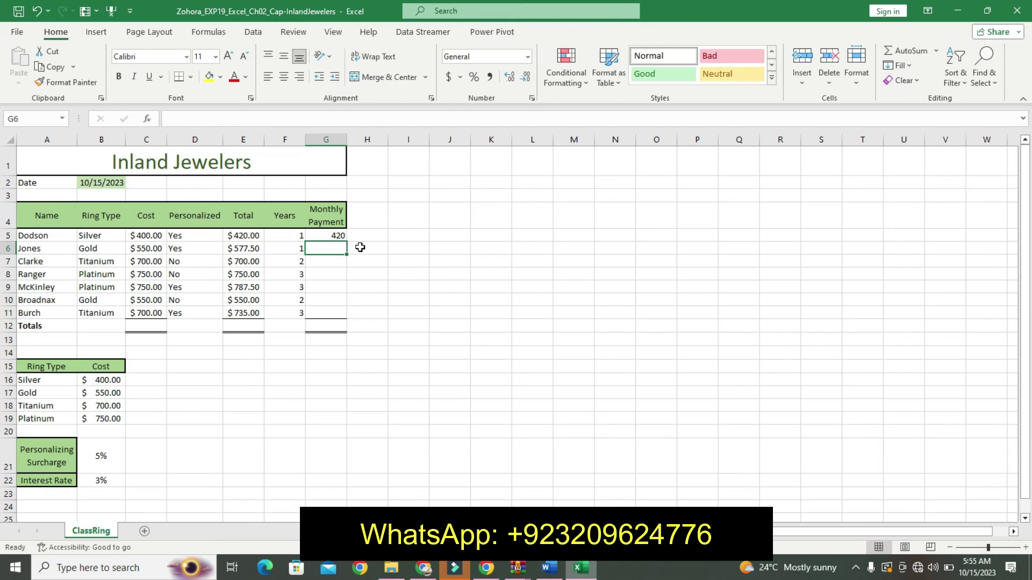
left_click(334, 236)
left_click_drag(346, 242, 344, 316)
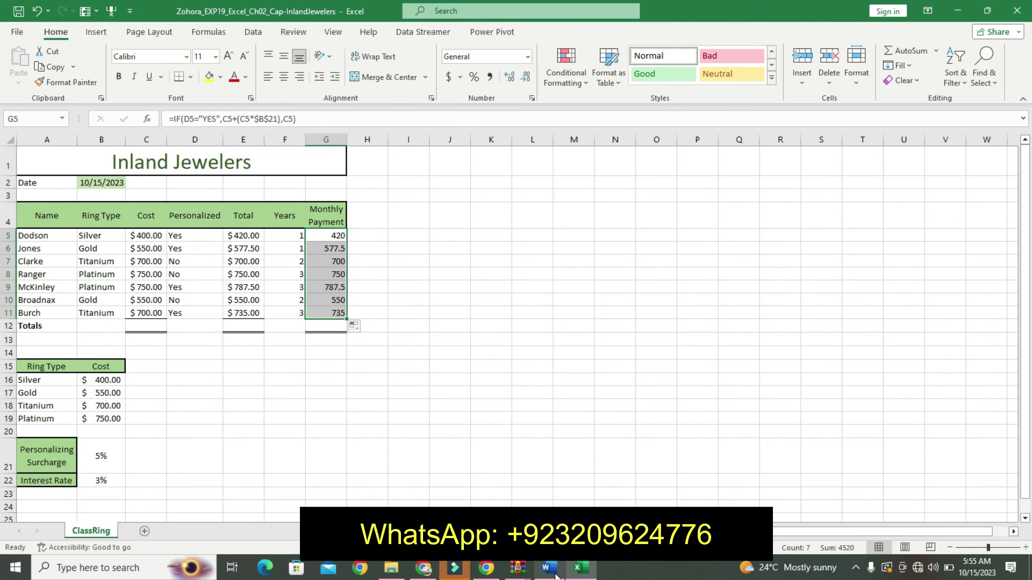
left_click(549, 568)
key("ctrl+z")
key("ctrl+z")
key("ctrl+z")
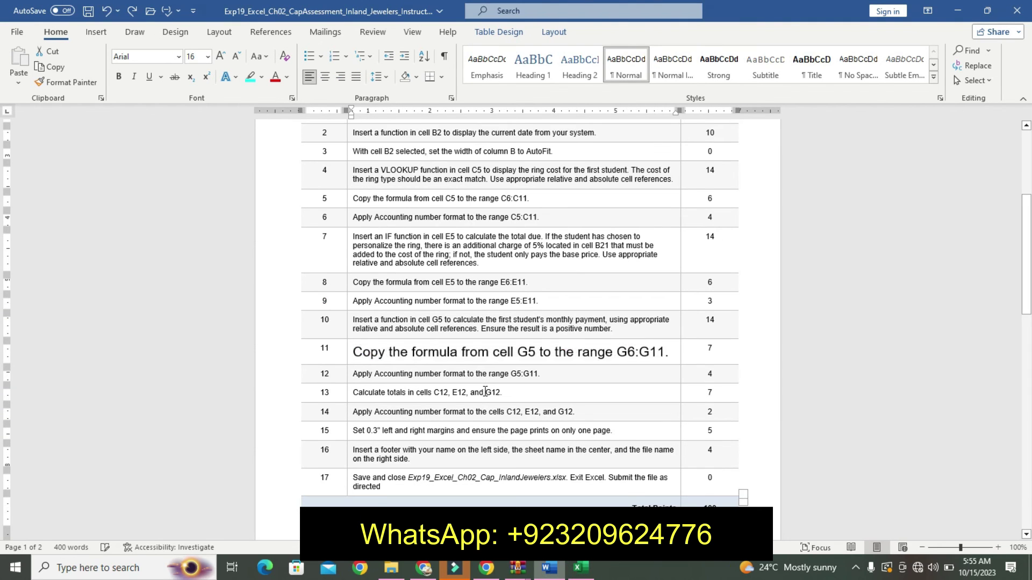
scroll(516, 323, "up", 3)
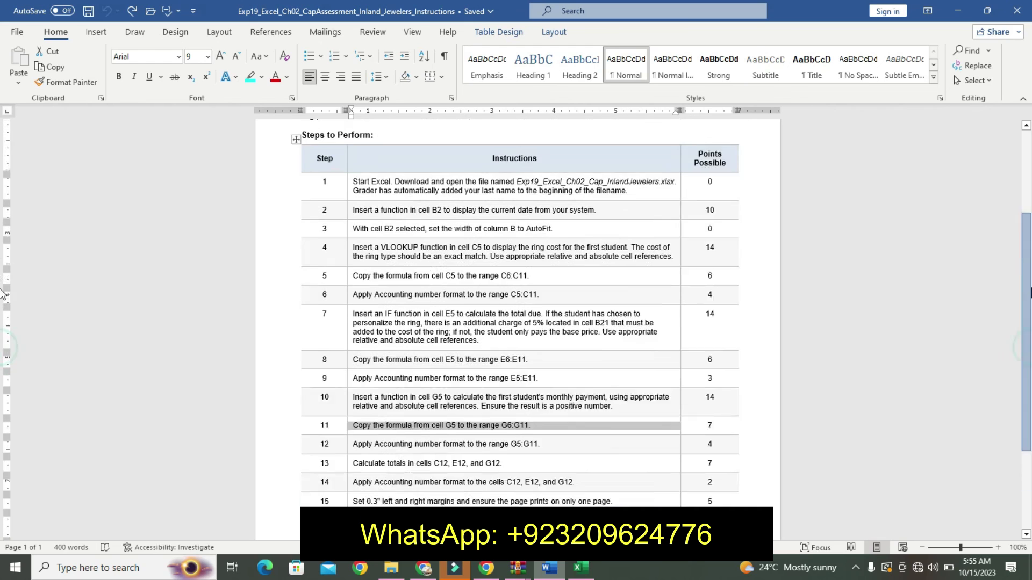
key("ctrl+Home")
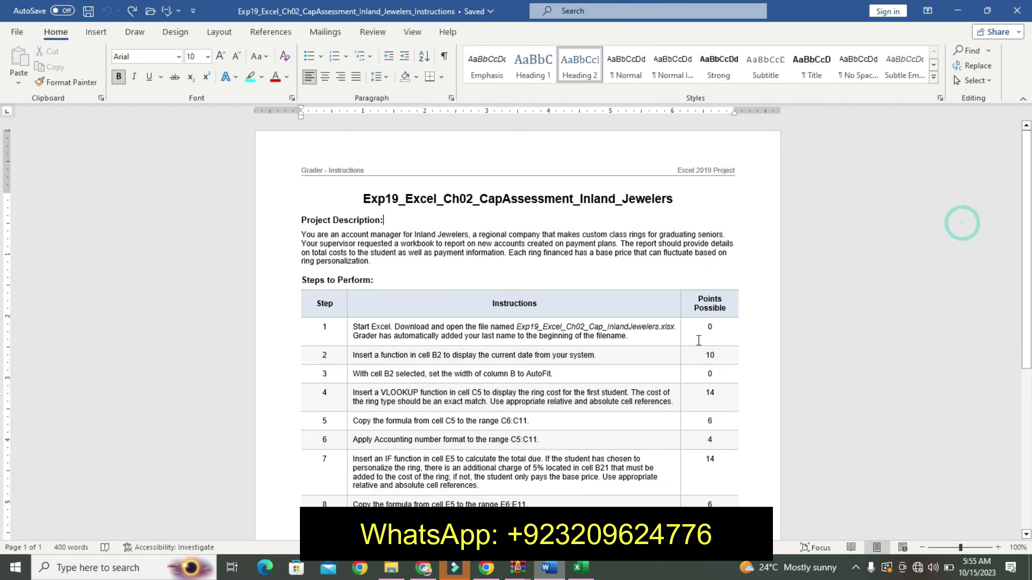
left_click(580, 568)
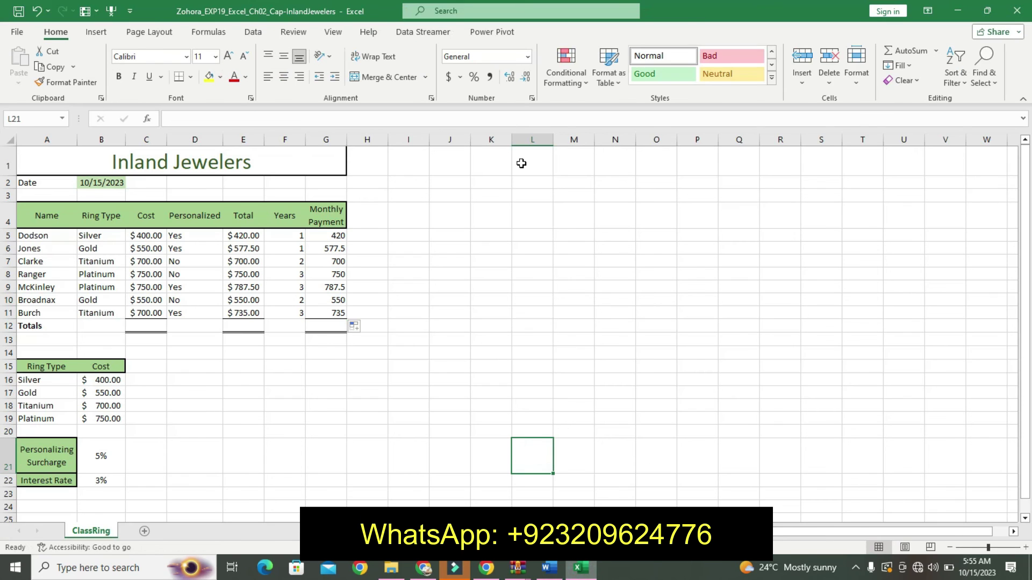